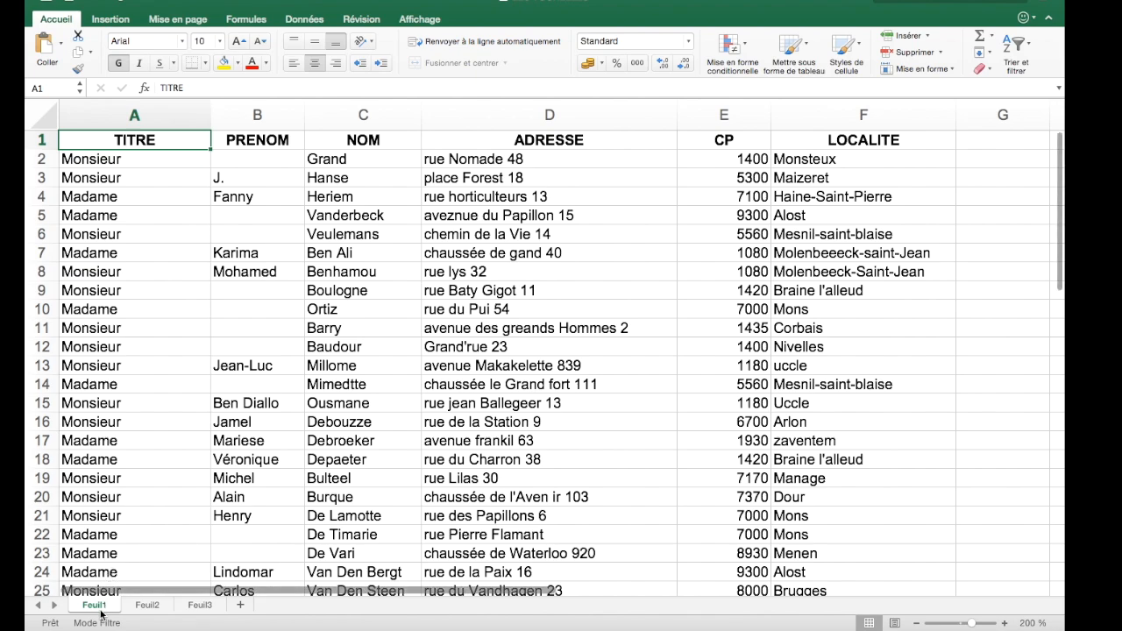
- Duplicate the Feuil1 sheet twice within LES TOURELLES.xls, placing each copy before the first sheet
right_click(103, 603)
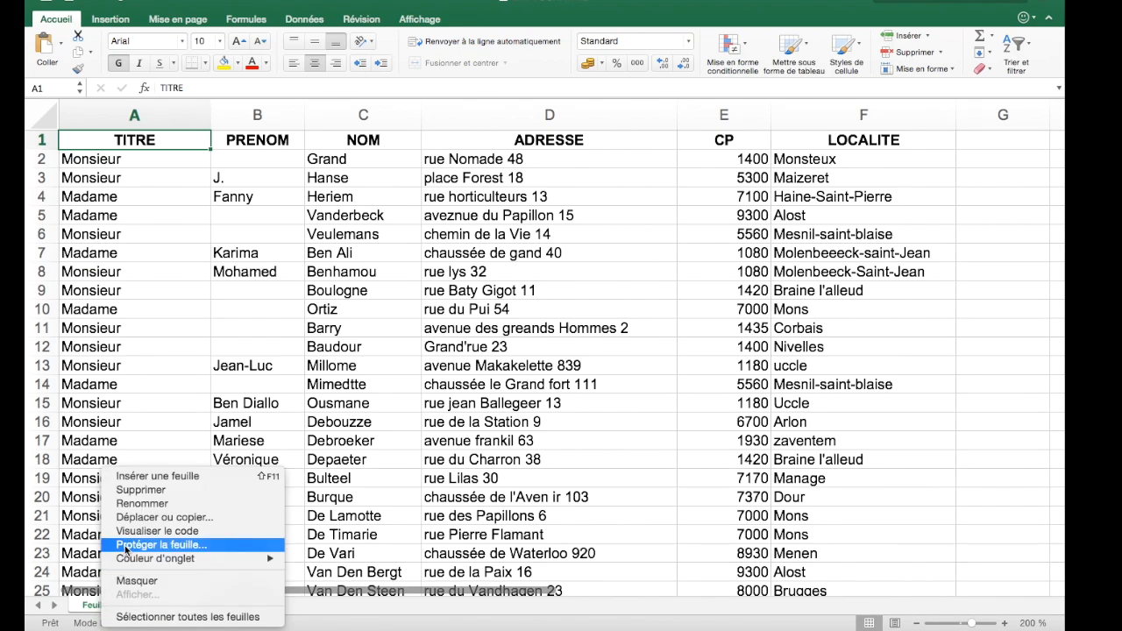
left_click(131, 518)
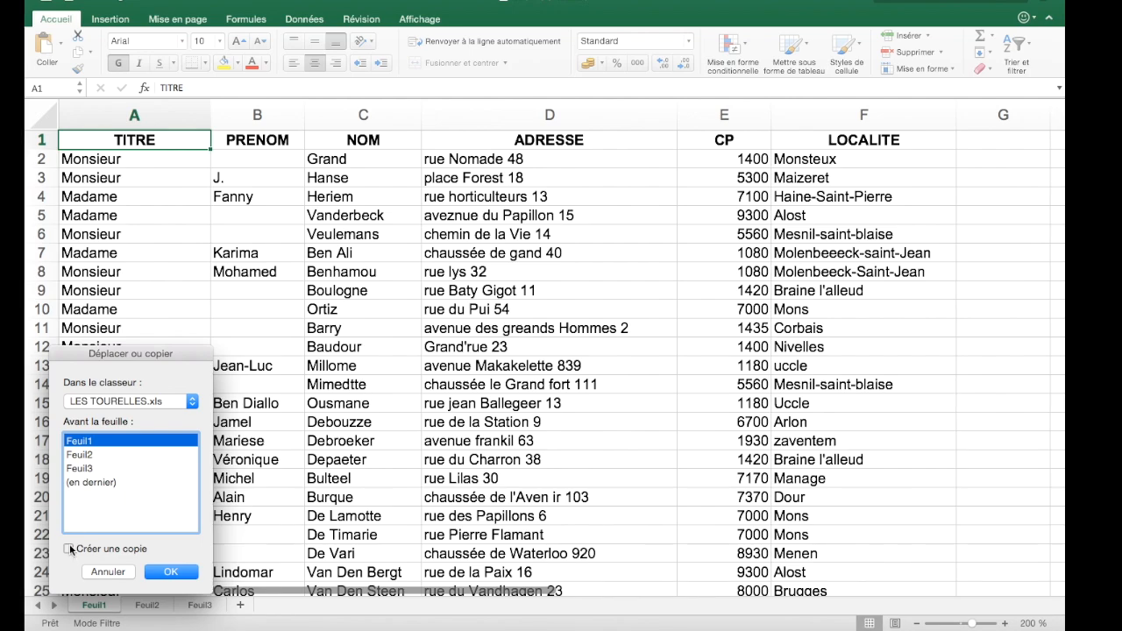
left_click(151, 568)
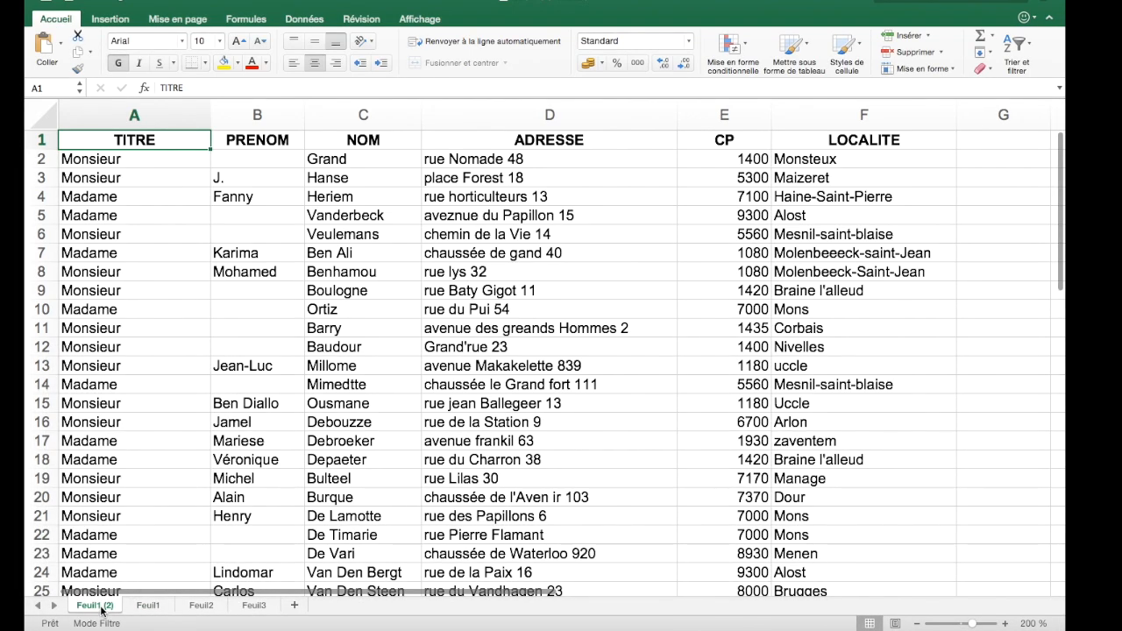
right_click(101, 608)
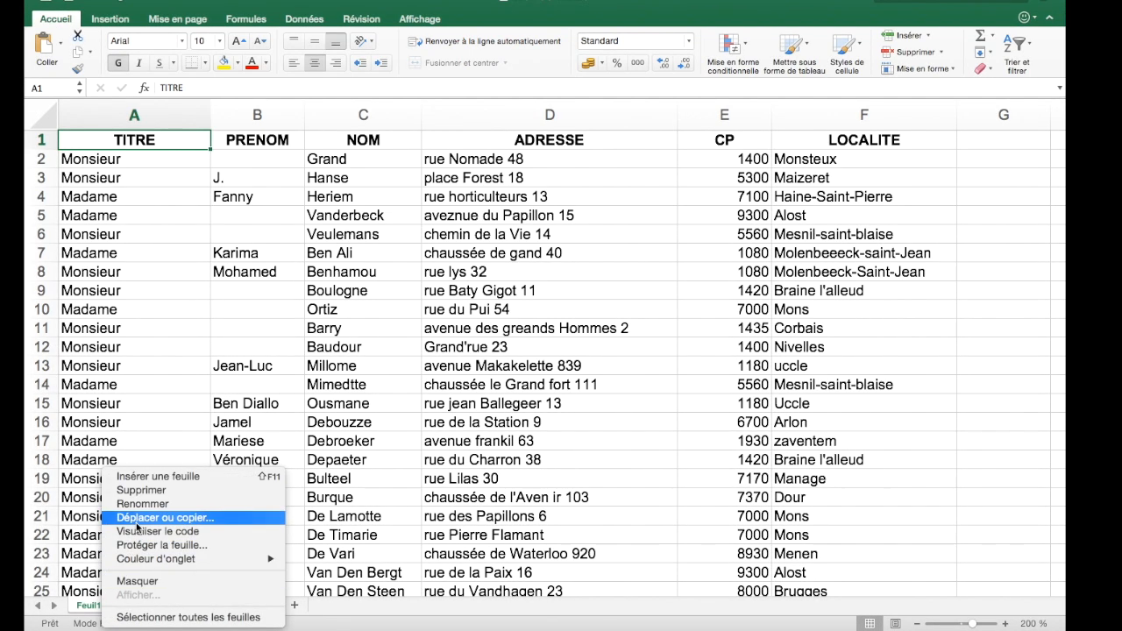
left_click(132, 520)
left_click(75, 550)
left_click(158, 574)
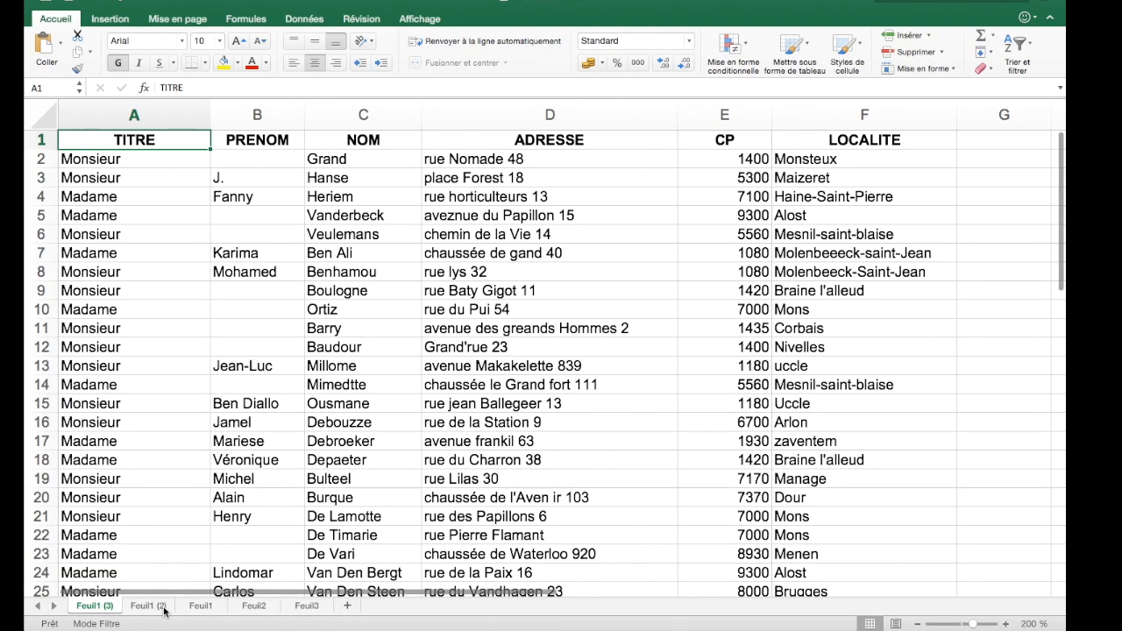
- Select Feuil1 and its two copies together and duplicate all three sheets before Feuil1 (3)
left_click(189, 609)
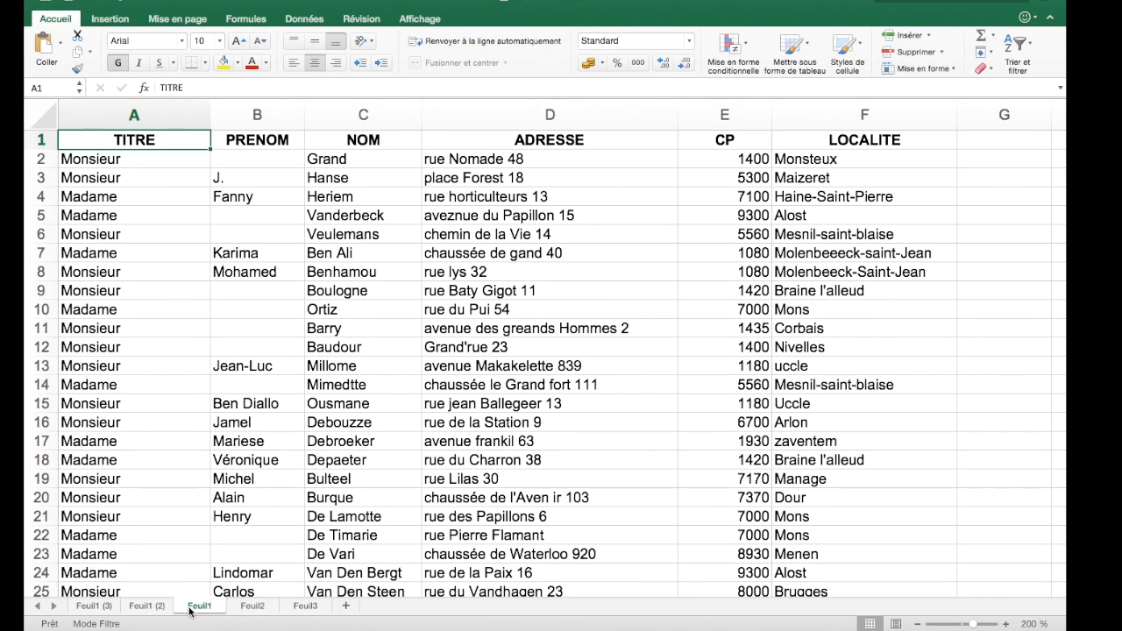
left_click(117, 612, "shift")
right_click(109, 609)
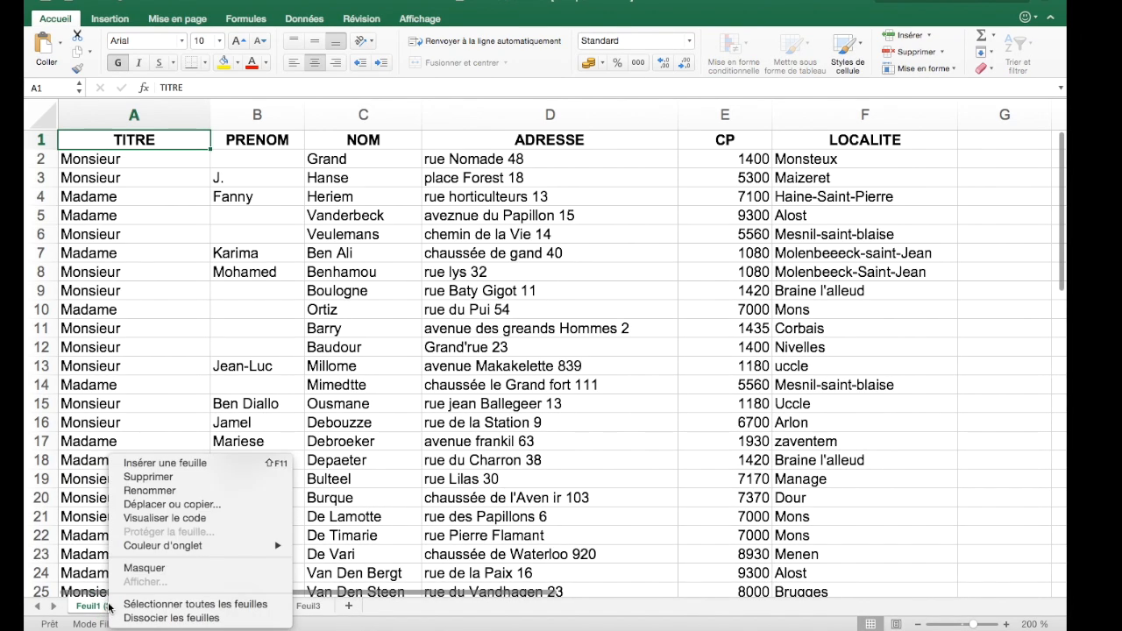
left_click(143, 506)
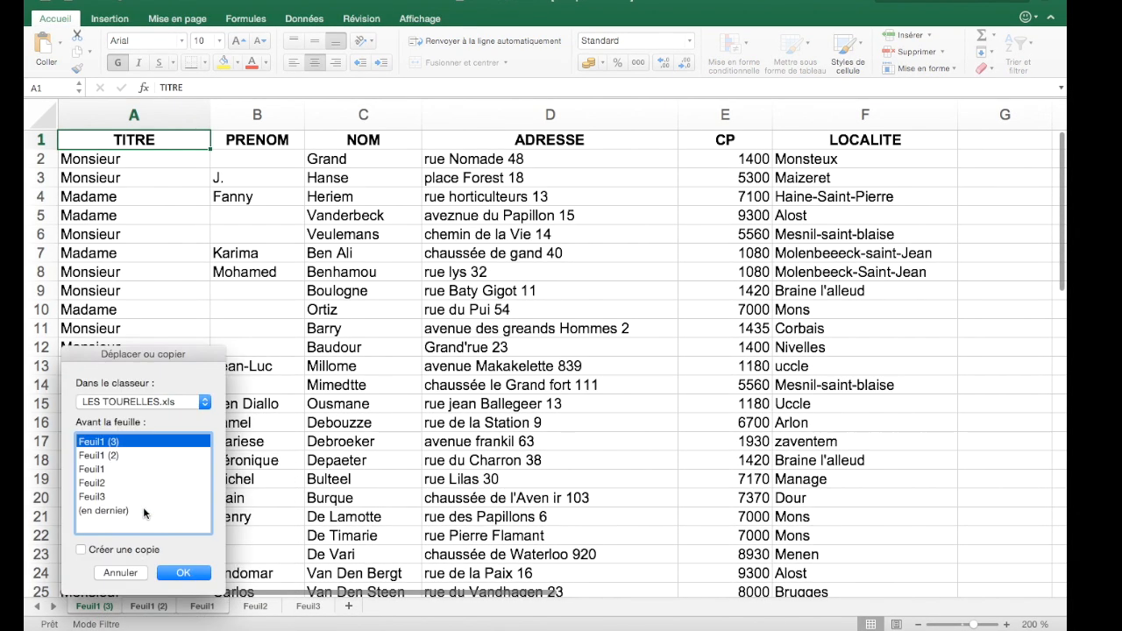
left_click(81, 550)
left_click(179, 574)
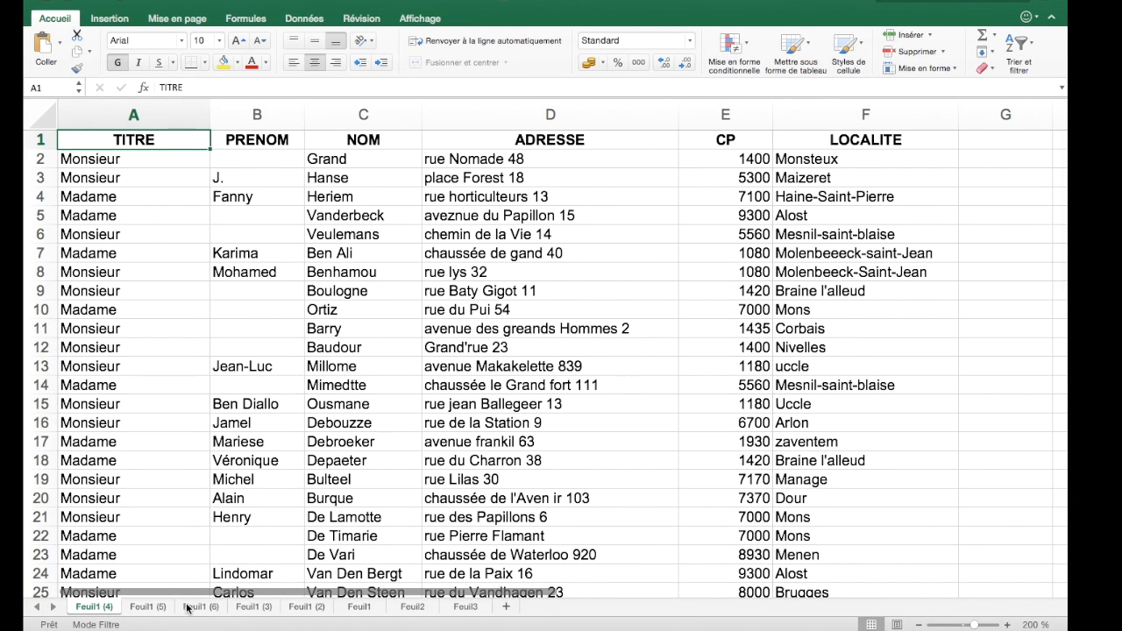
- Rename the Feuil1 (4) sheet as dossier and the Feuil1 (5) sheet as alpha
left_click(103, 607)
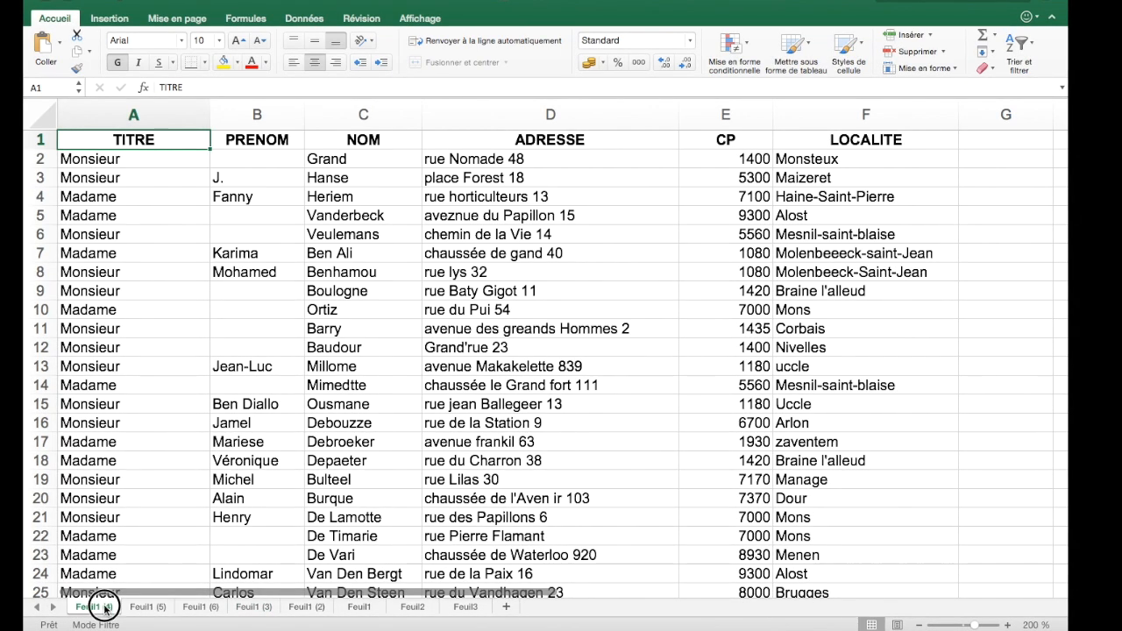
double_click(106, 607)
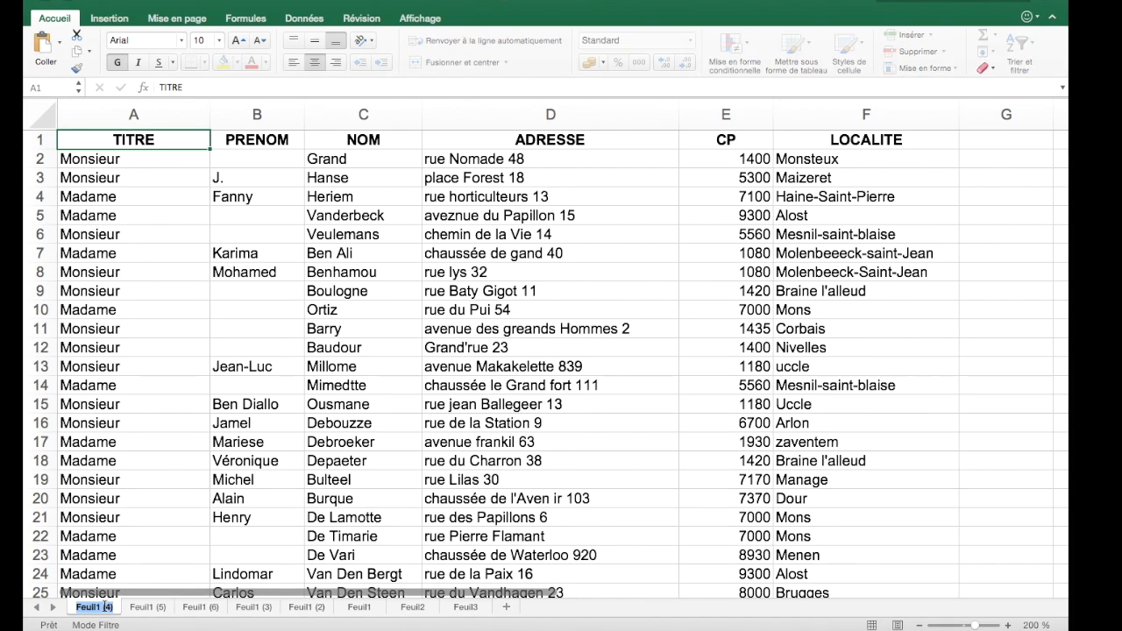
type("dossier")
left_click(143, 608)
double_click(143, 608)
type("alpha")
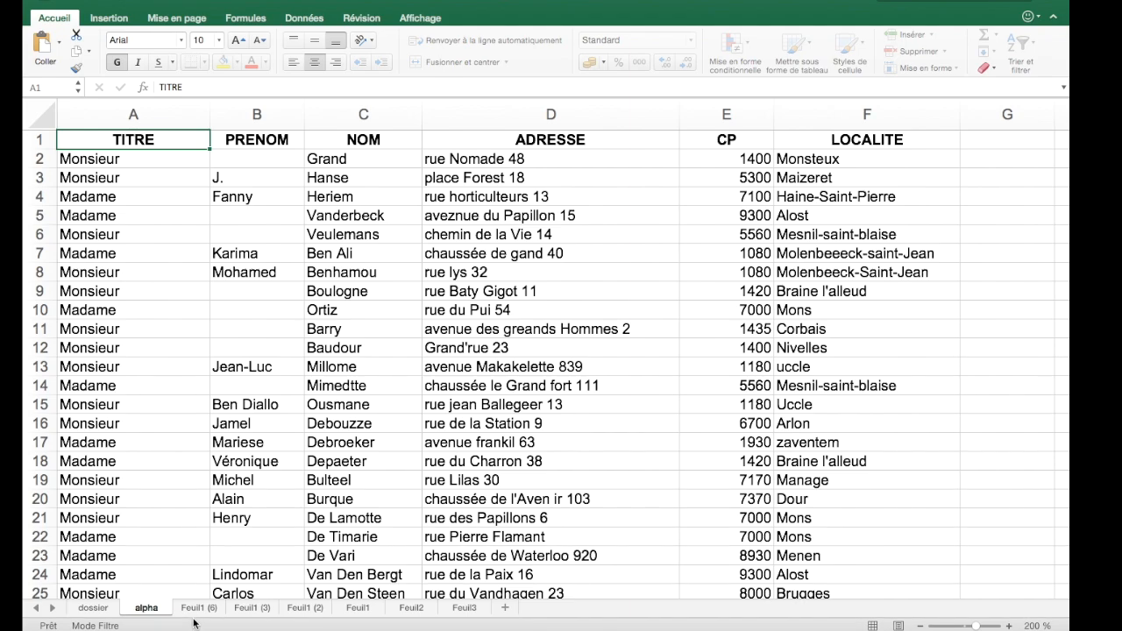
- Rename the Feuil1 (6) sheet as localité and the Feuil1 (3) sheet as homme
double_click(198, 607)
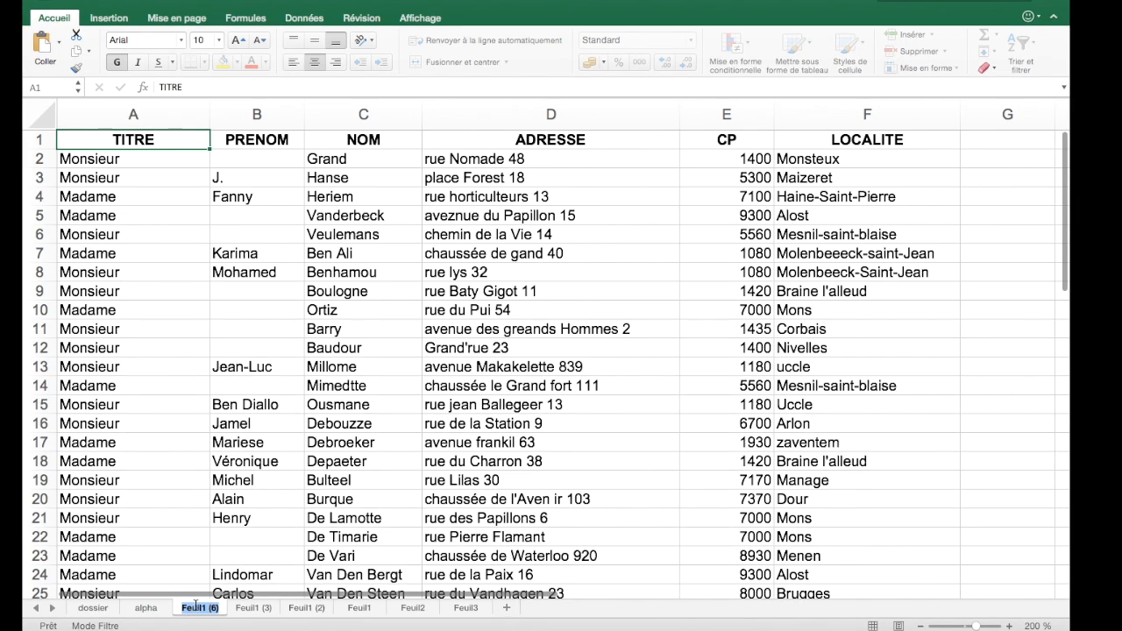
type("abcalit")
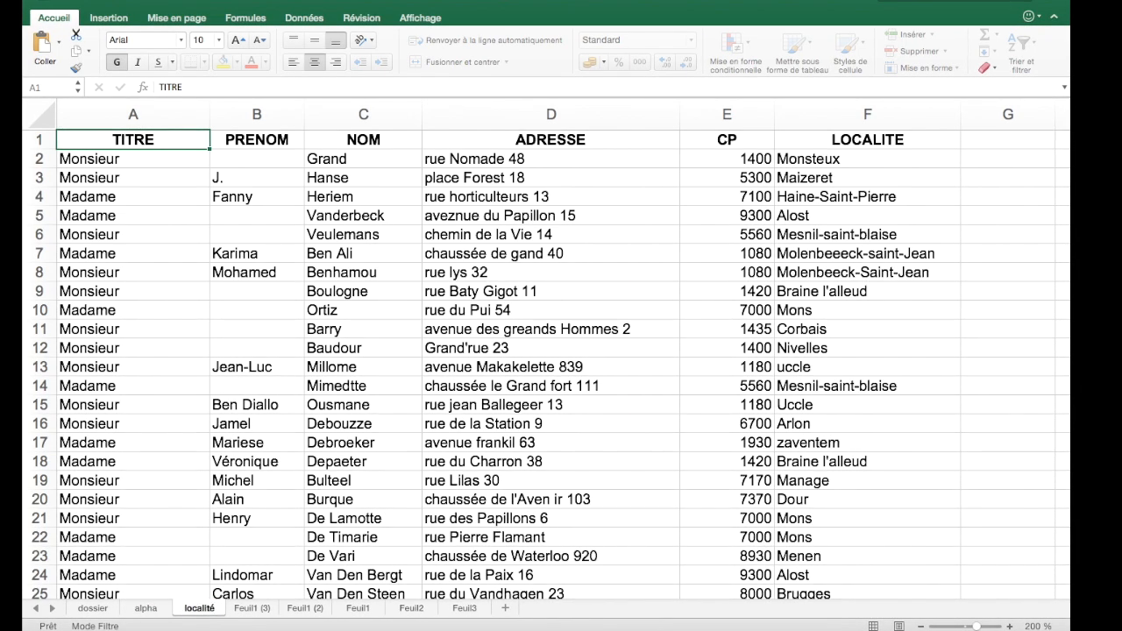
double_click(253, 608)
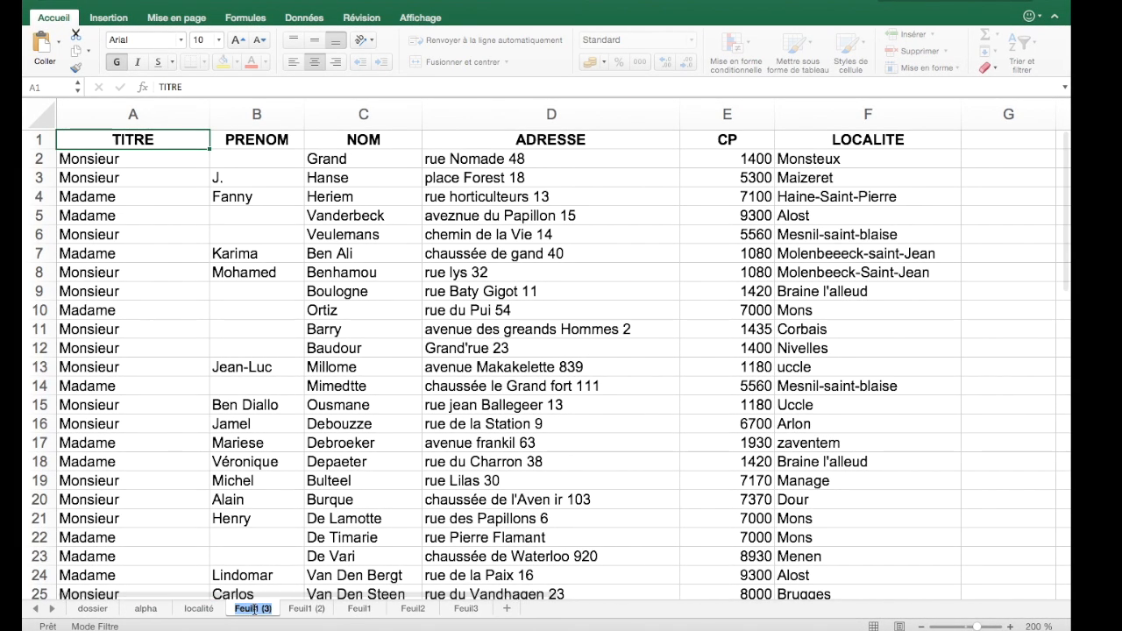
type("homme")
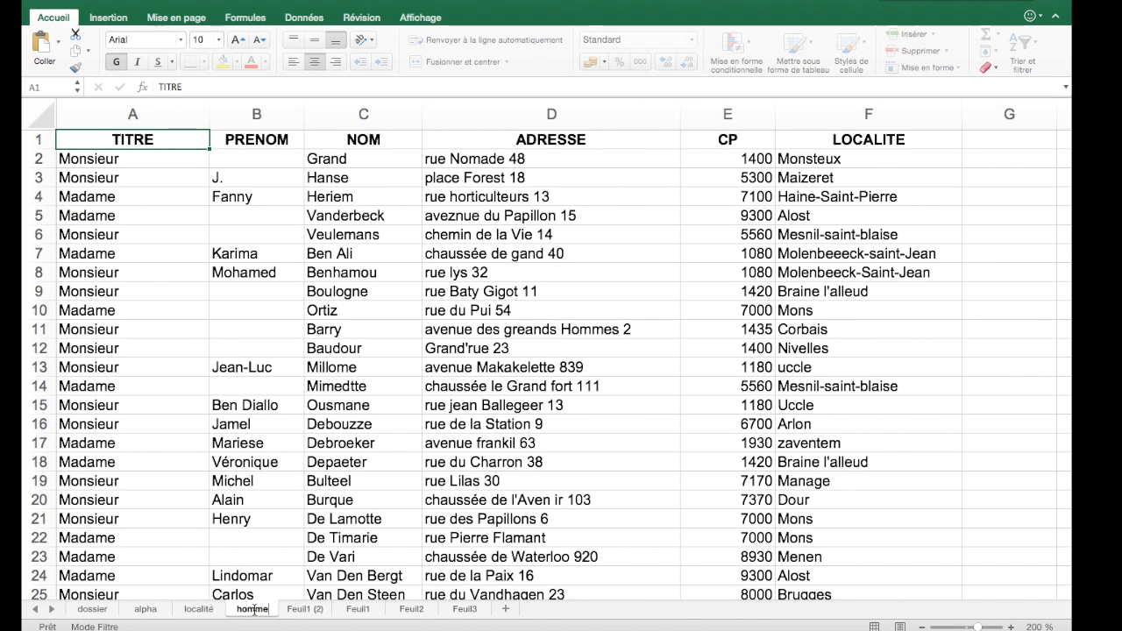
key("Return")
- Rename the Feuil1 (2) sheet as femme Mons
double_click(299, 610)
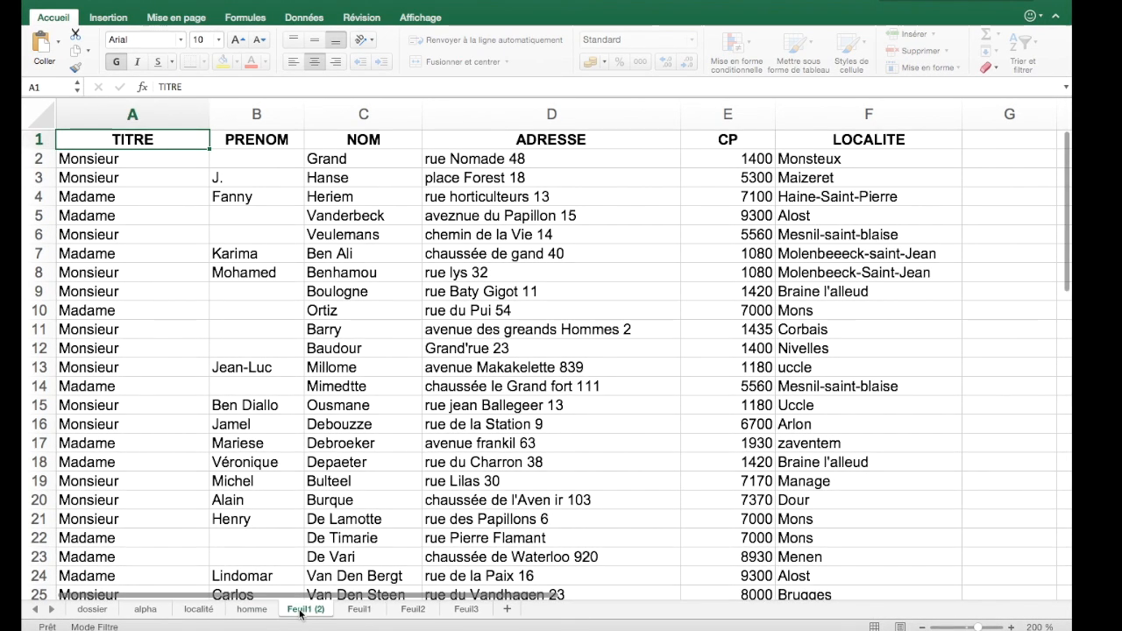
type("fe")
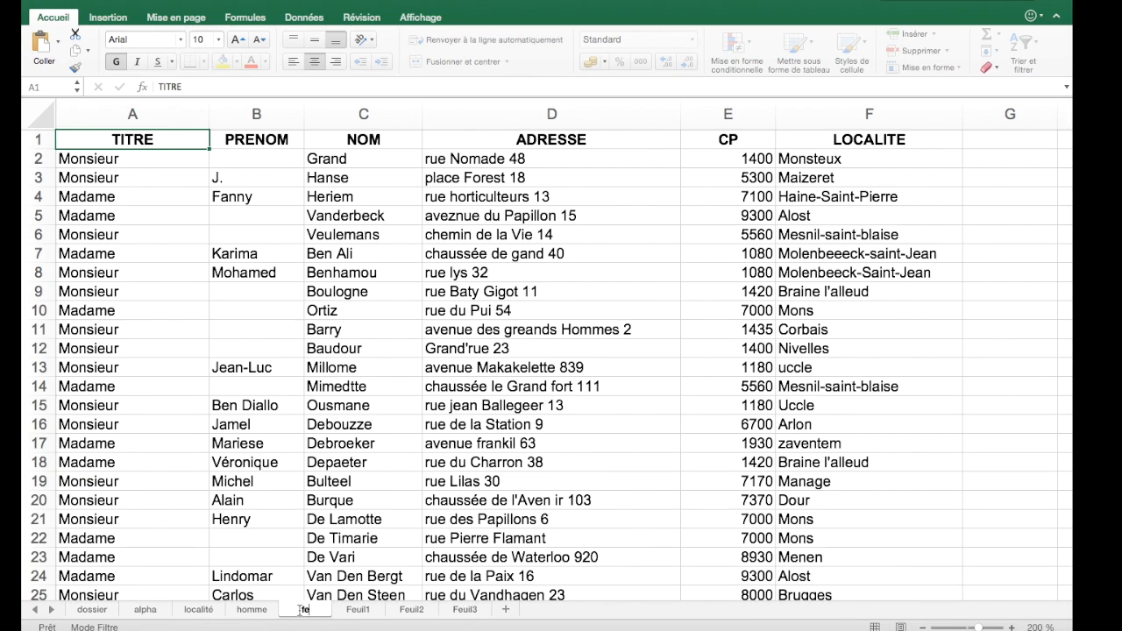
type("mme")
key("Return")
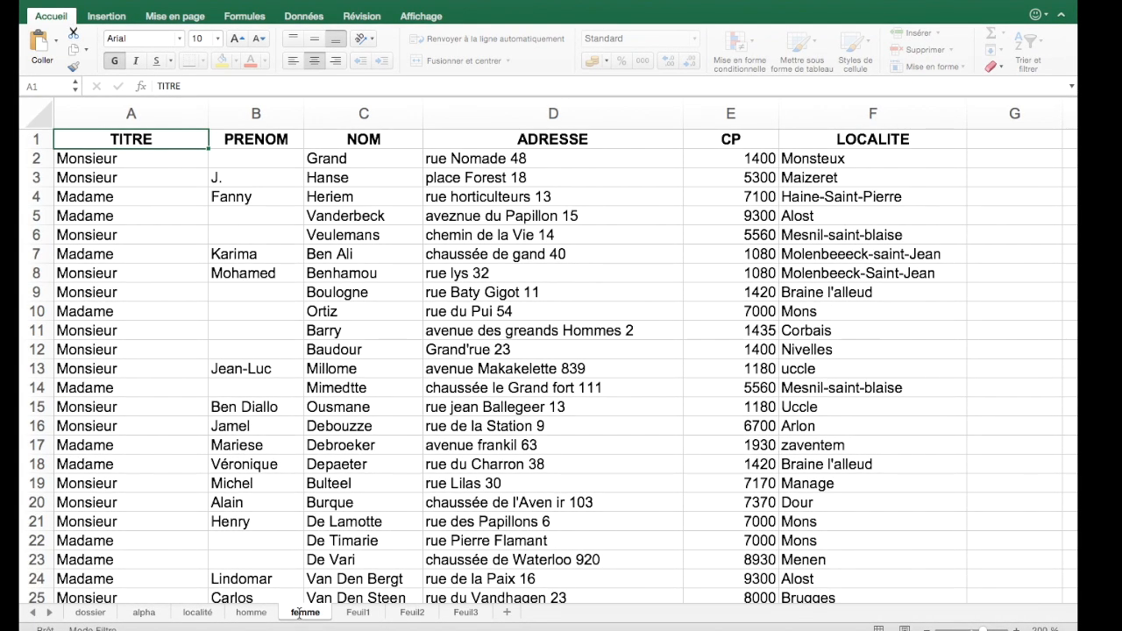
type("Mons")
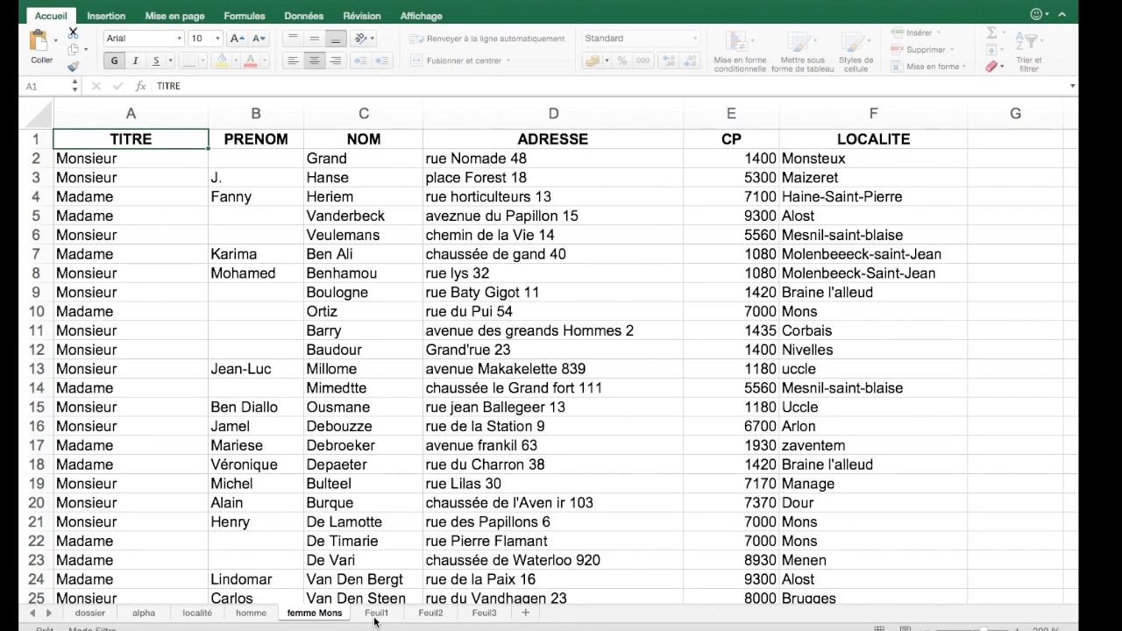
- Rename the original Feuil1 sheet as Homme 1400
double_click(375, 613)
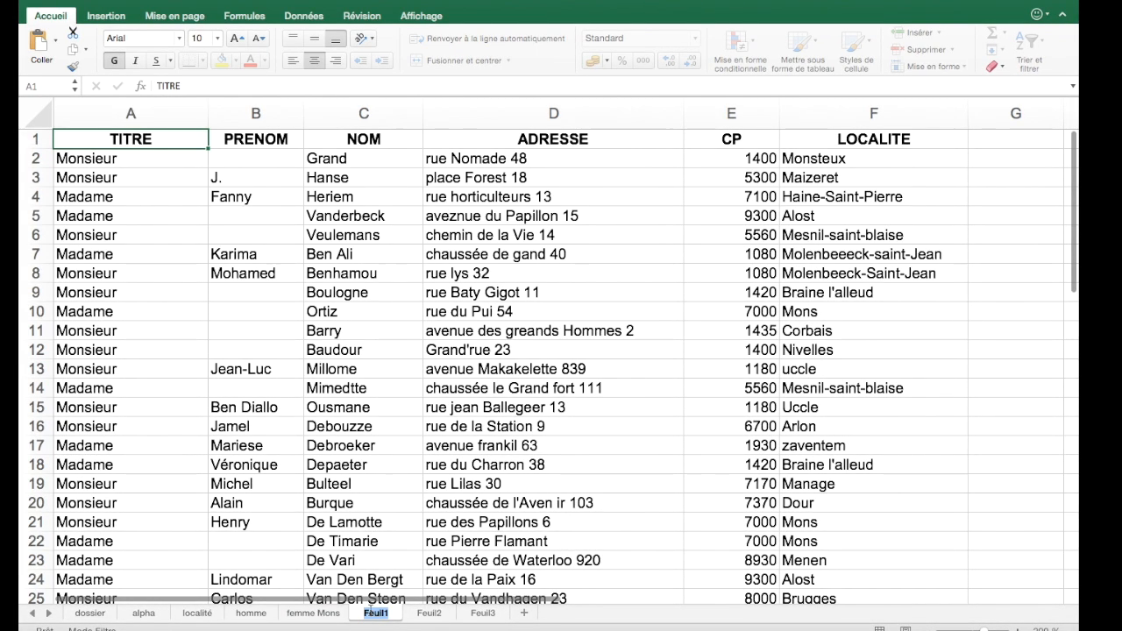
type("Homme")
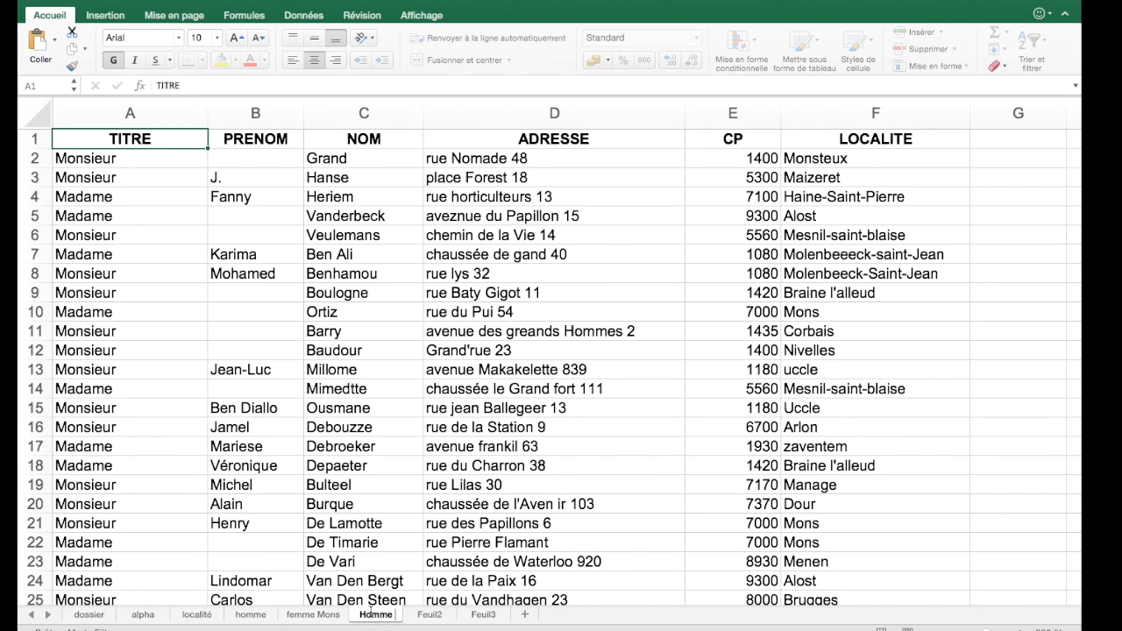
left_click(464, 523)
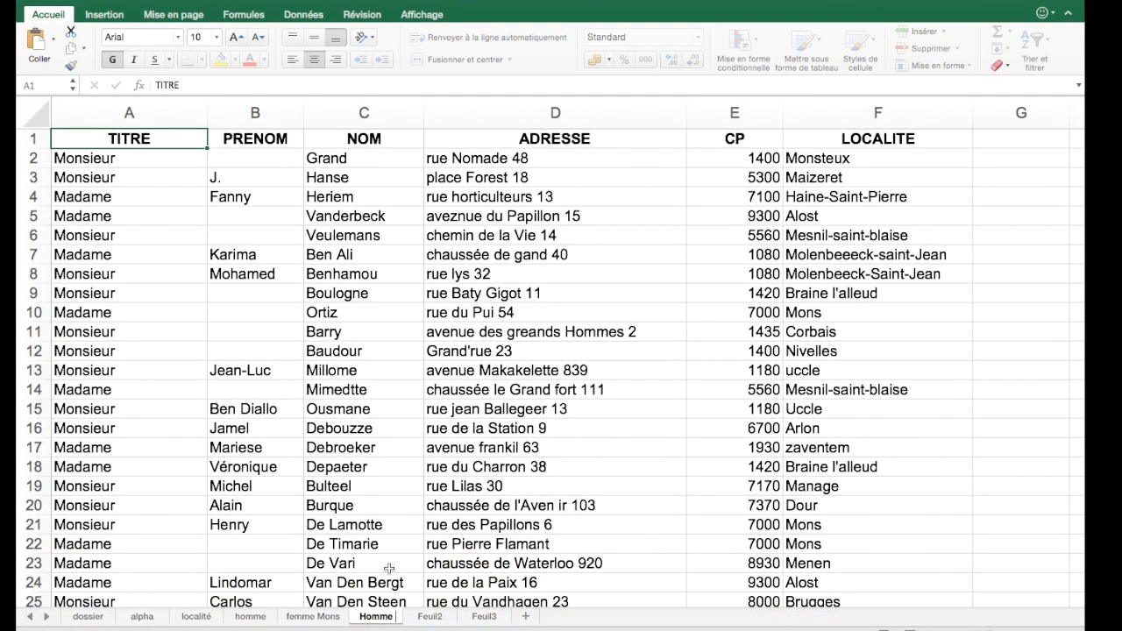
type("1400")
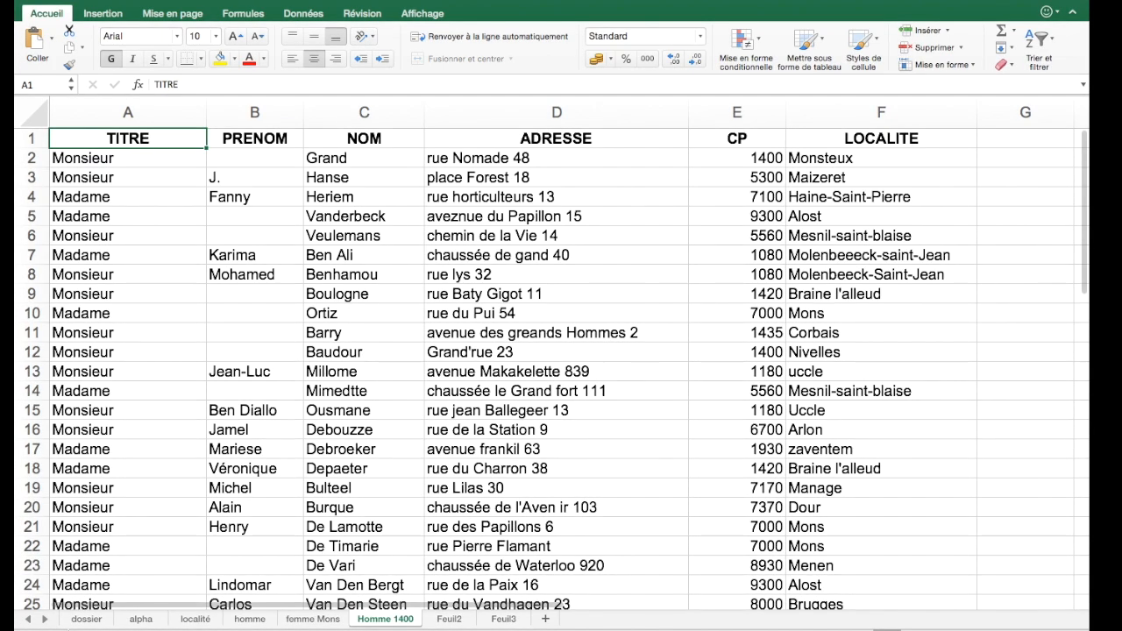
- On the alpha sheet, sort the address list by the NOM column from A to Z
left_click(87, 619)
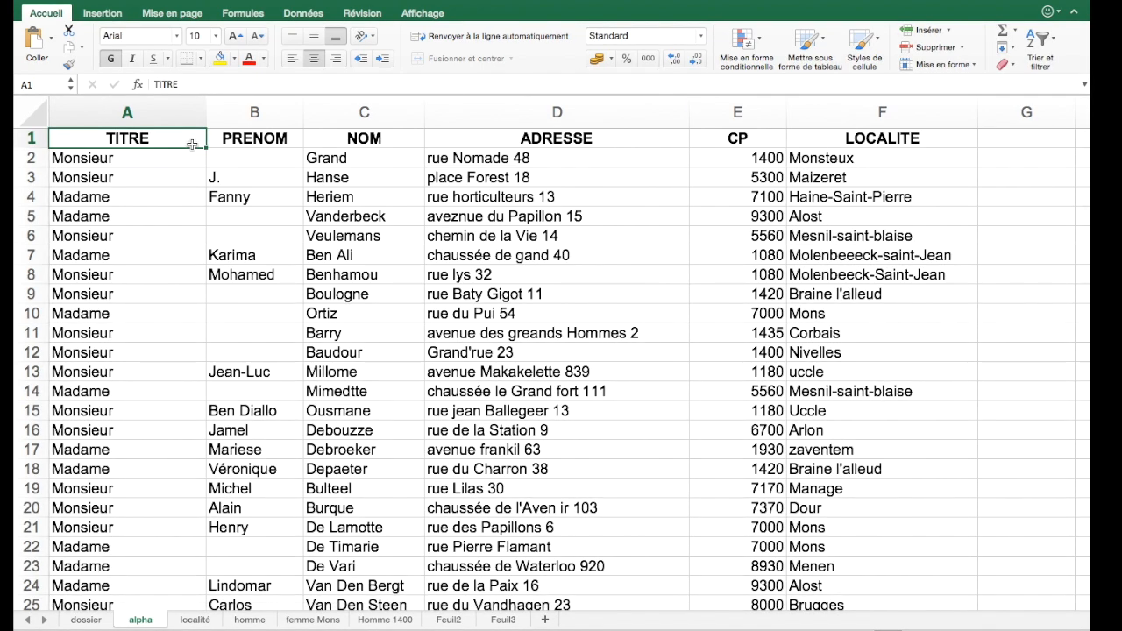
left_click(342, 139)
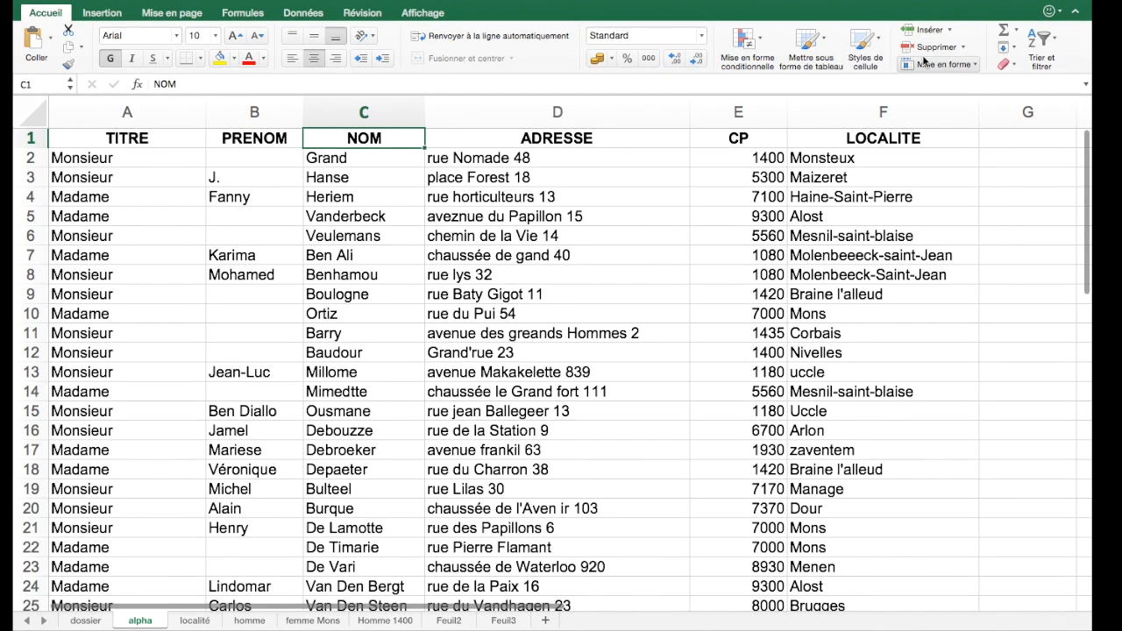
left_click(1054, 52)
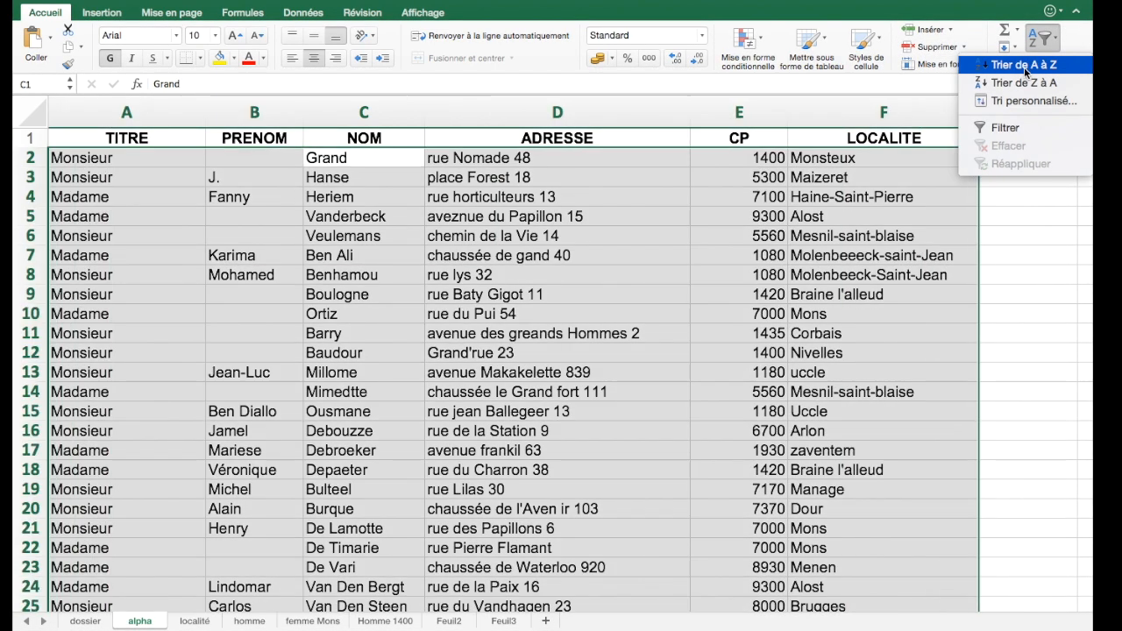
left_click(1023, 66)
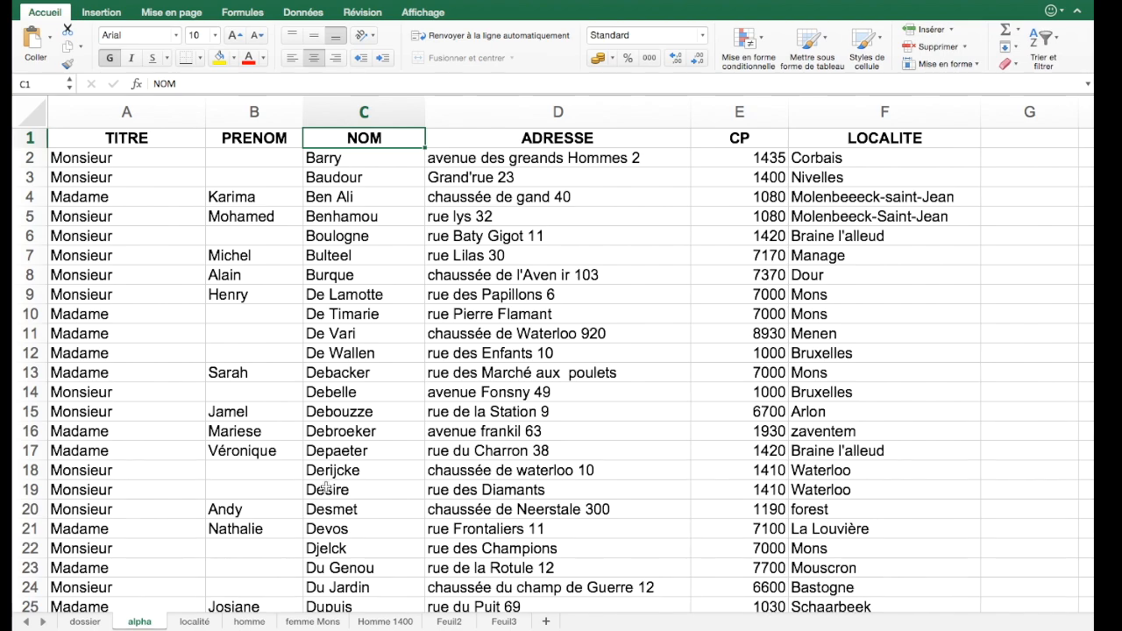
- On the localité sheet, sort the address list by the LOCALITE column from A to Z
left_click(204, 622)
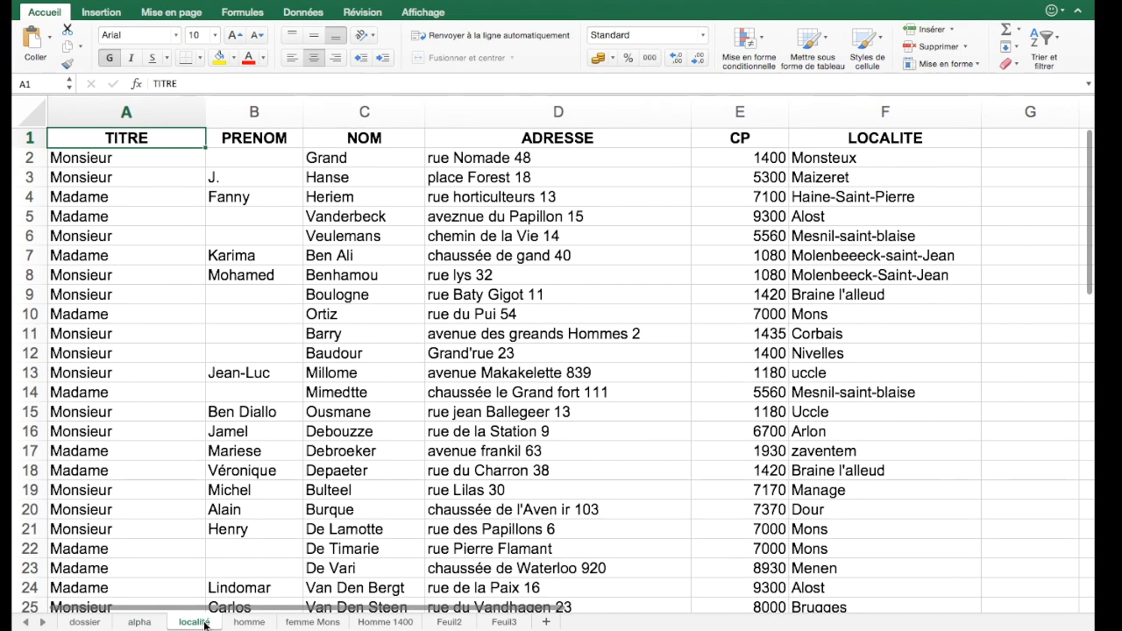
left_click(835, 140)
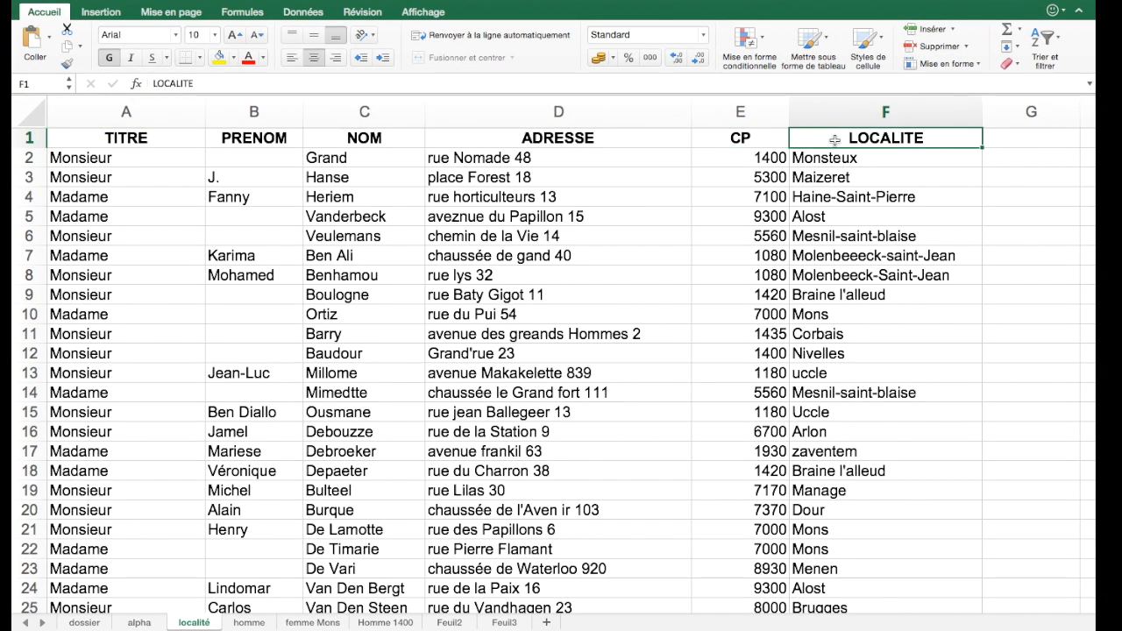
left_click(1045, 39)
left_click(1013, 65)
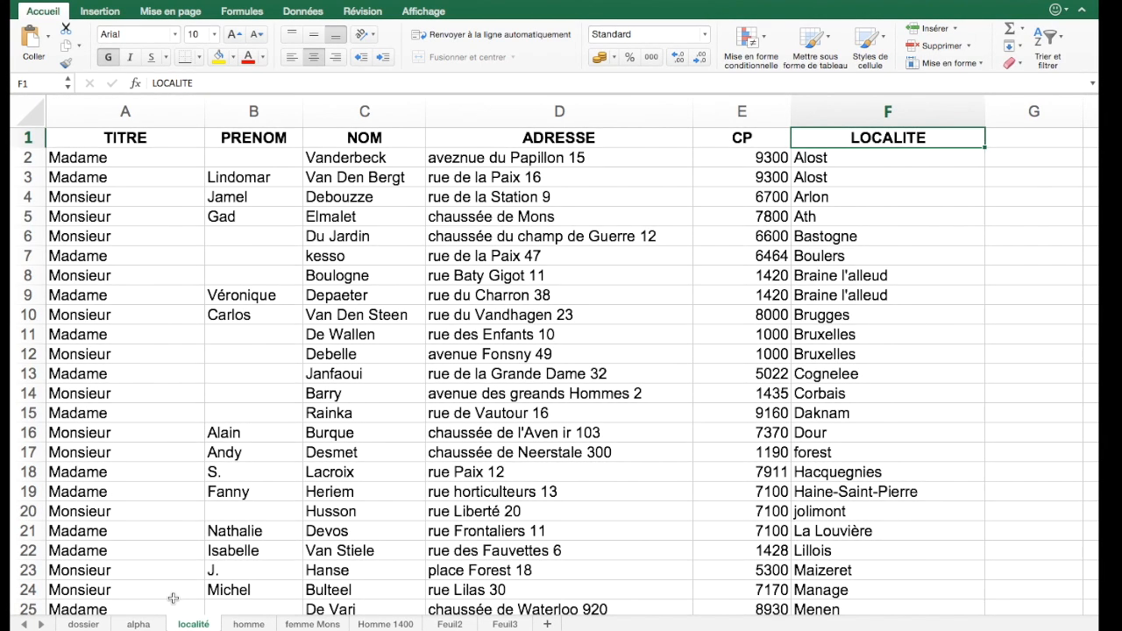
- Compare the alpha sheet with the localité sheet and select the whole Corbais record in row 14, columns A to F
left_click(140, 625)
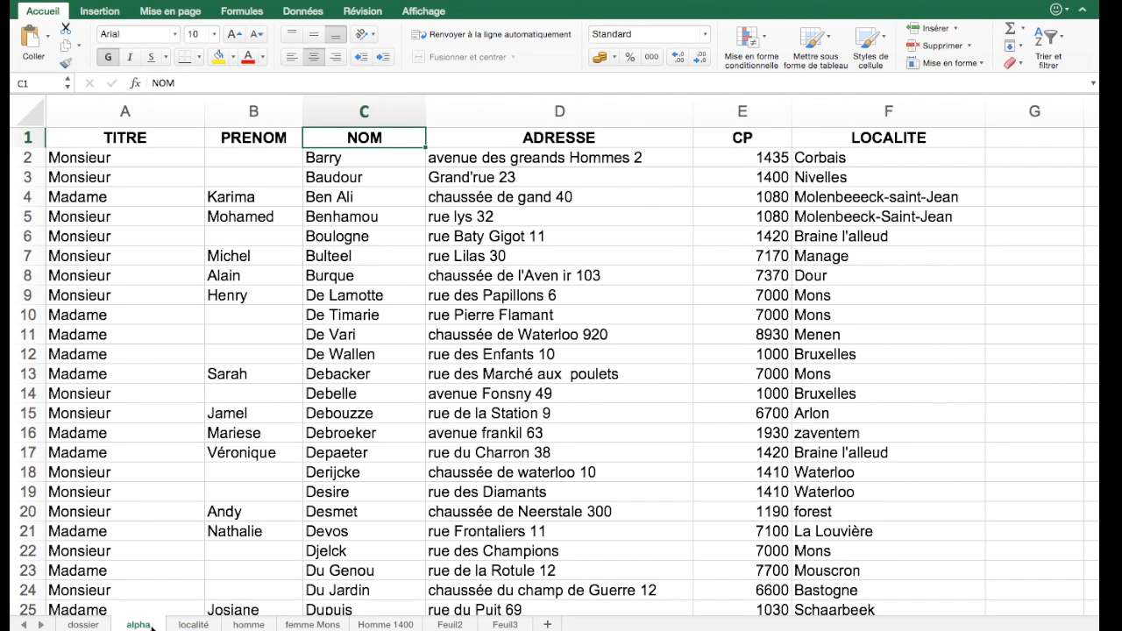
left_click(193, 625)
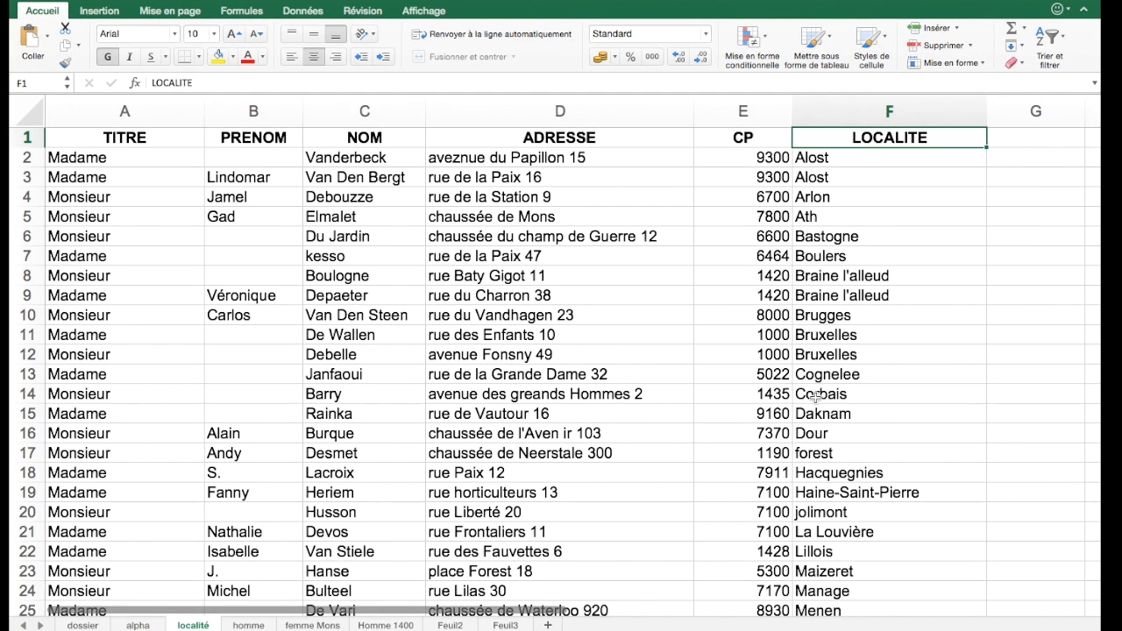
left_click_drag(817, 396, 90, 395)
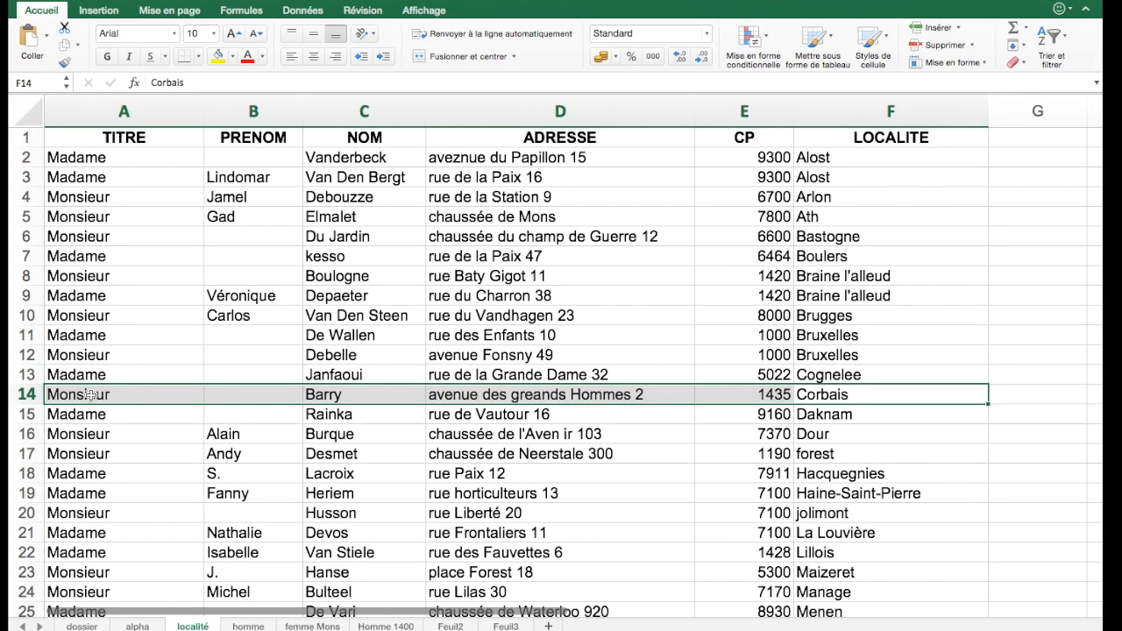
- On the homme sheet, turn on filtering for the address list and filter the TITRE column to show only Monsieur
left_click(249, 627)
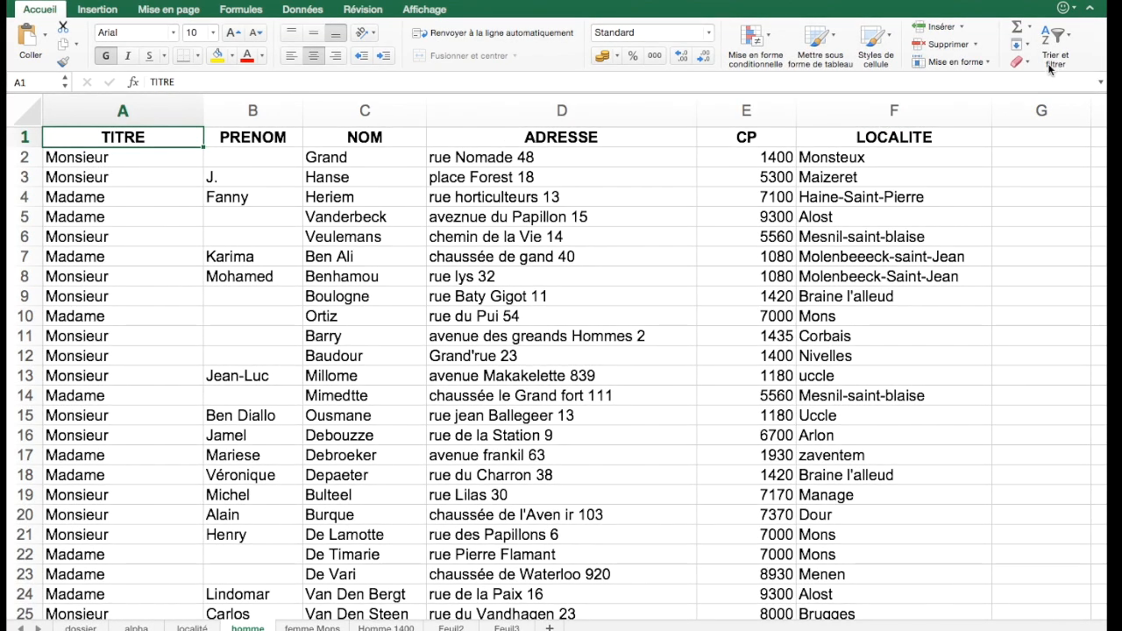
left_click(1073, 42)
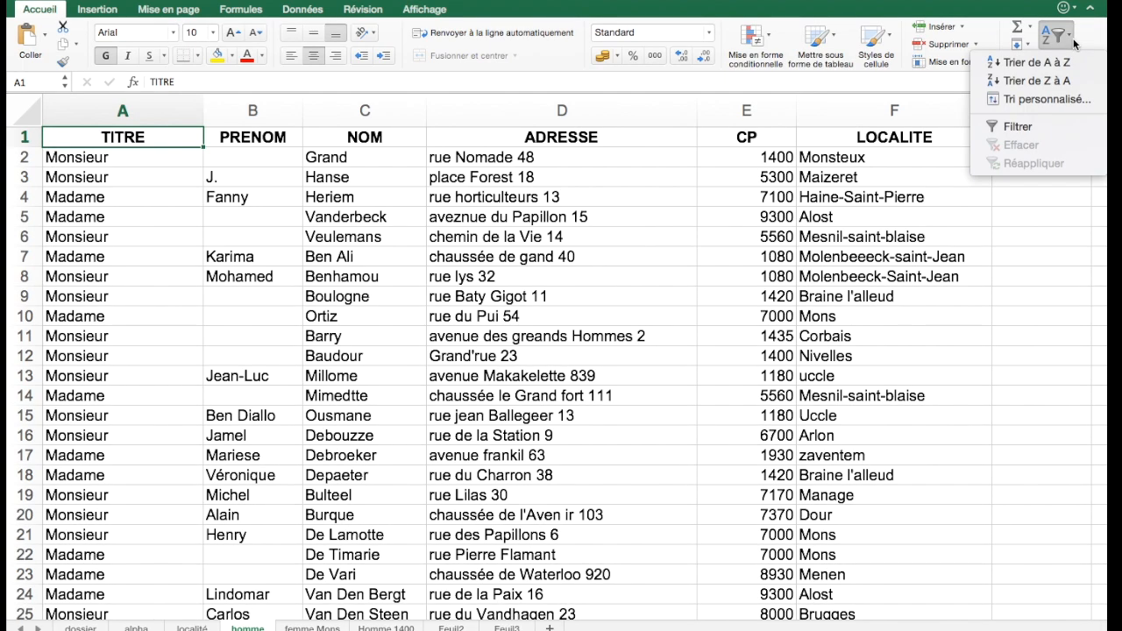
left_click(1021, 130)
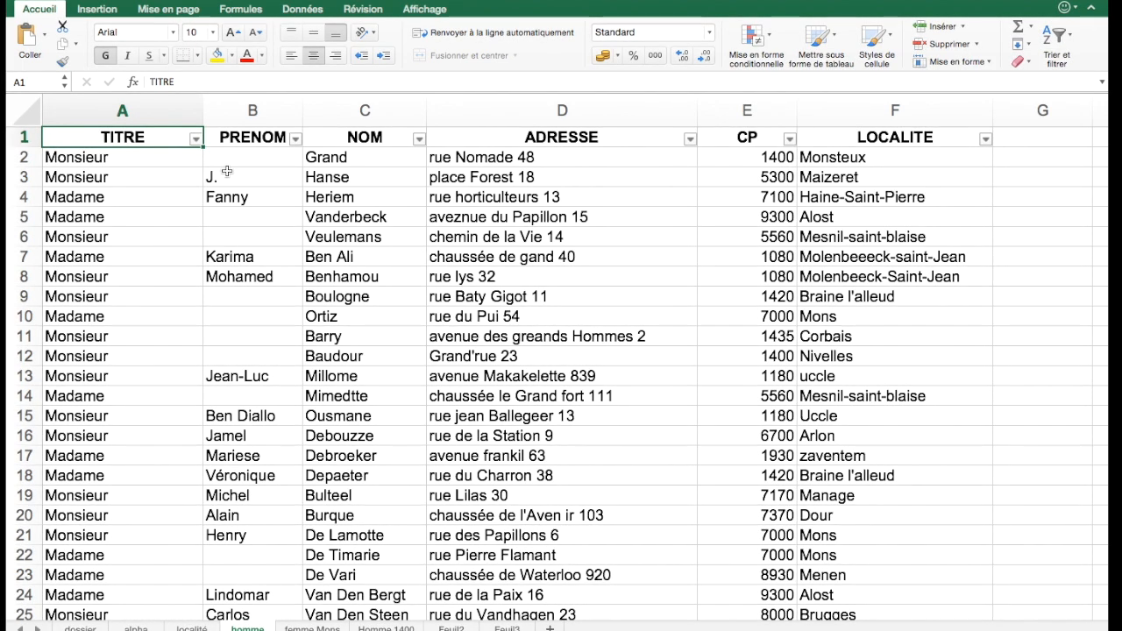
left_click(195, 140)
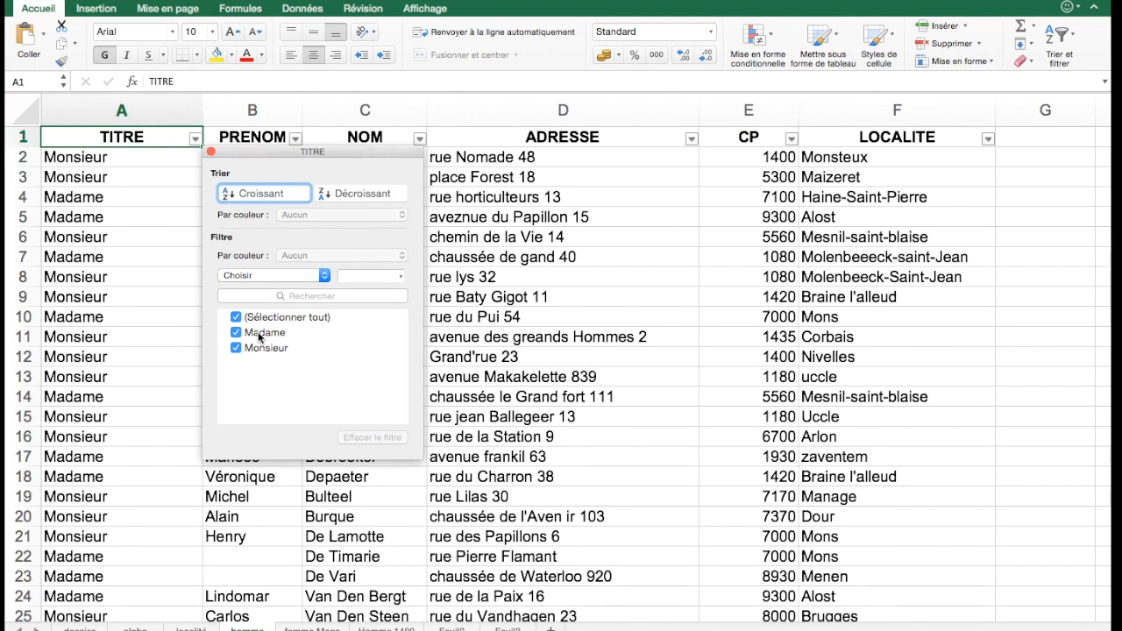
left_click(235, 318)
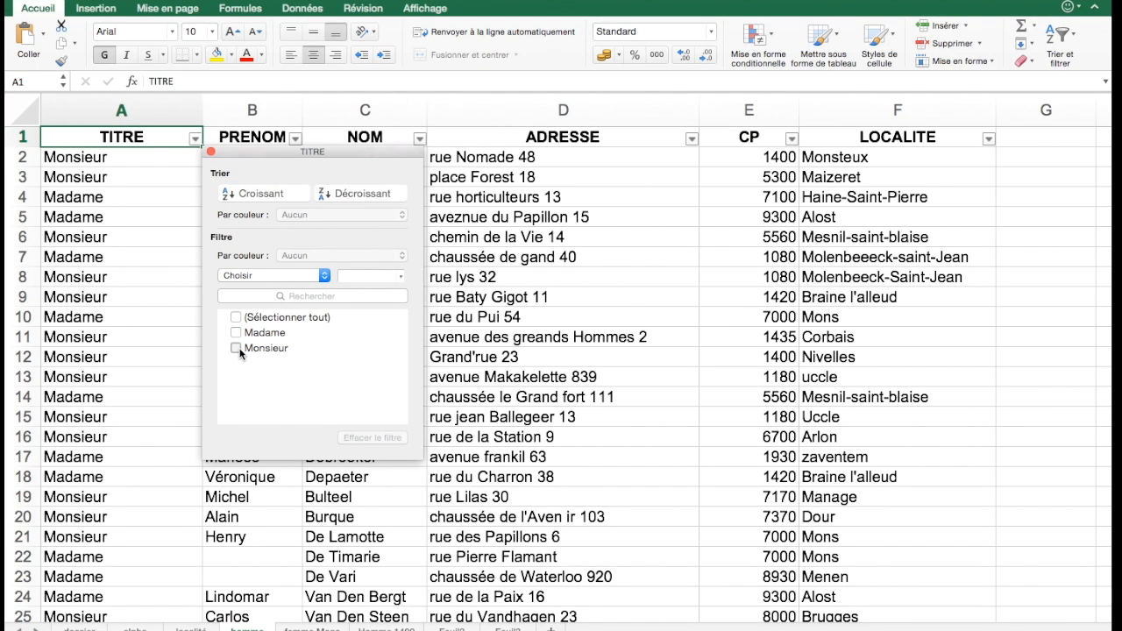
left_click(239, 349)
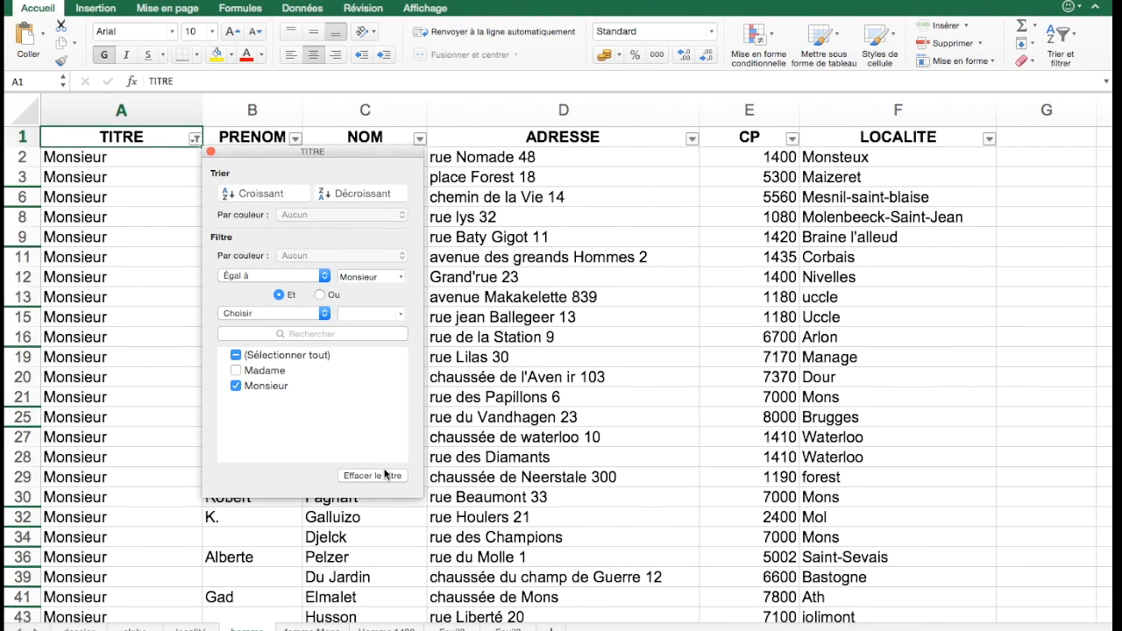
left_click(448, 473)
scroll(186, 385, "down", 10)
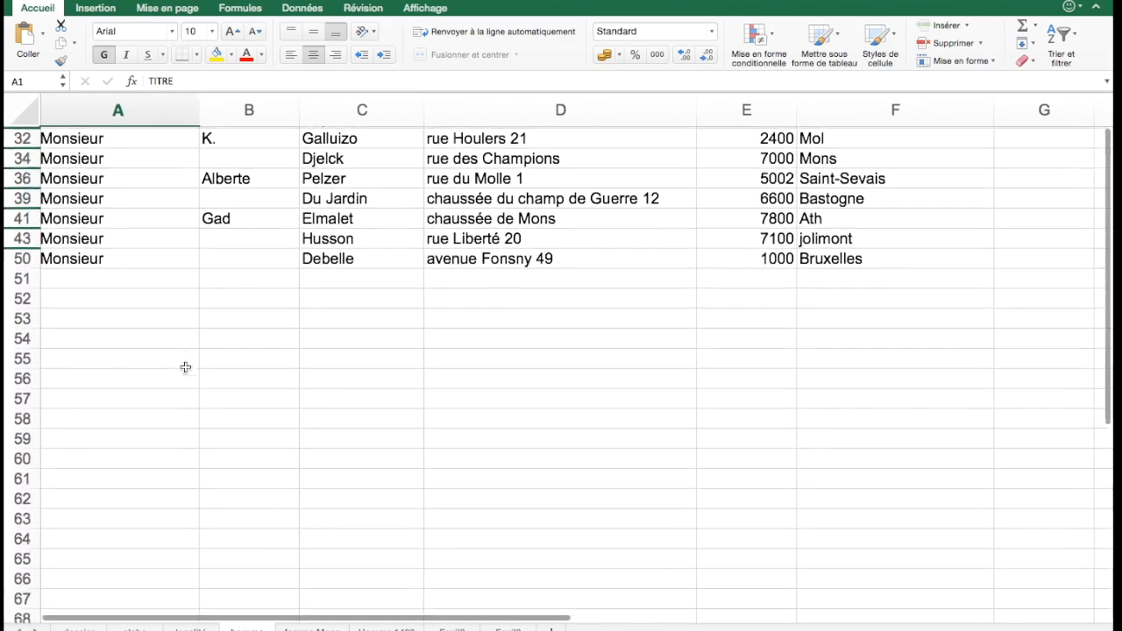
scroll(186, 367, "up", 10)
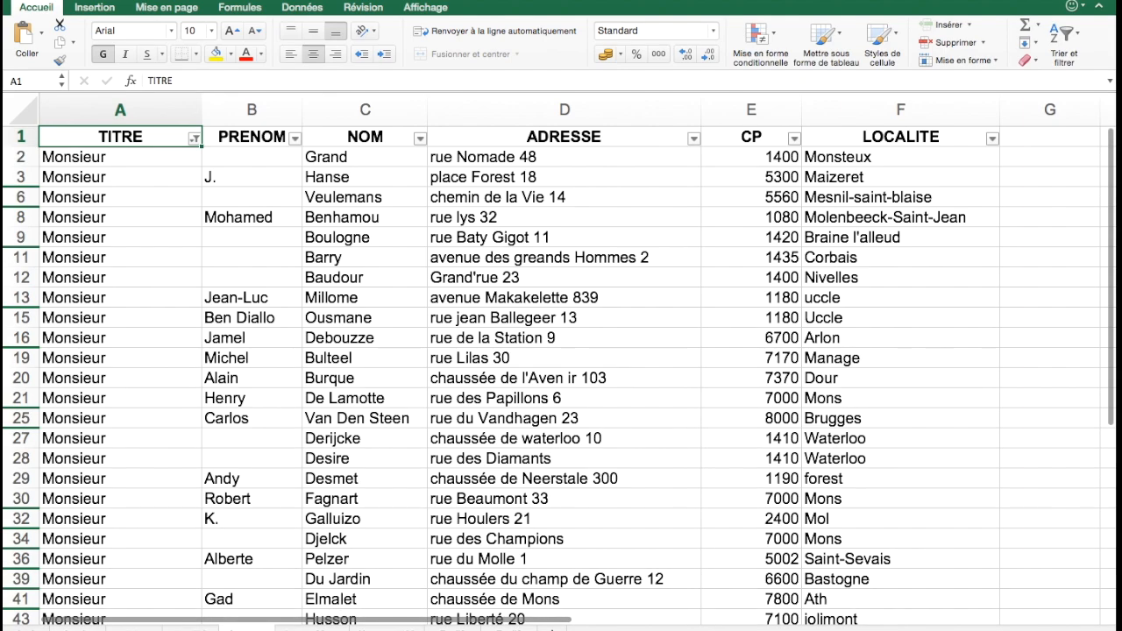
- On the femme Mons sheet, turn on filtering for the address list and filter the TITRE column to show only Madame
left_click(316, 628)
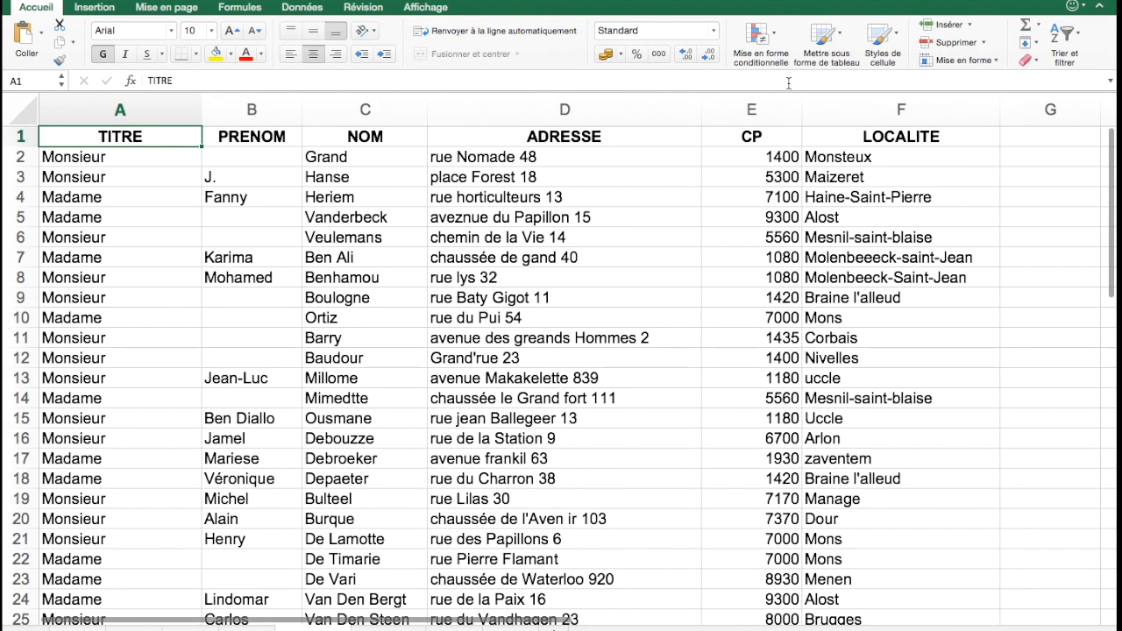
left_click(1068, 35)
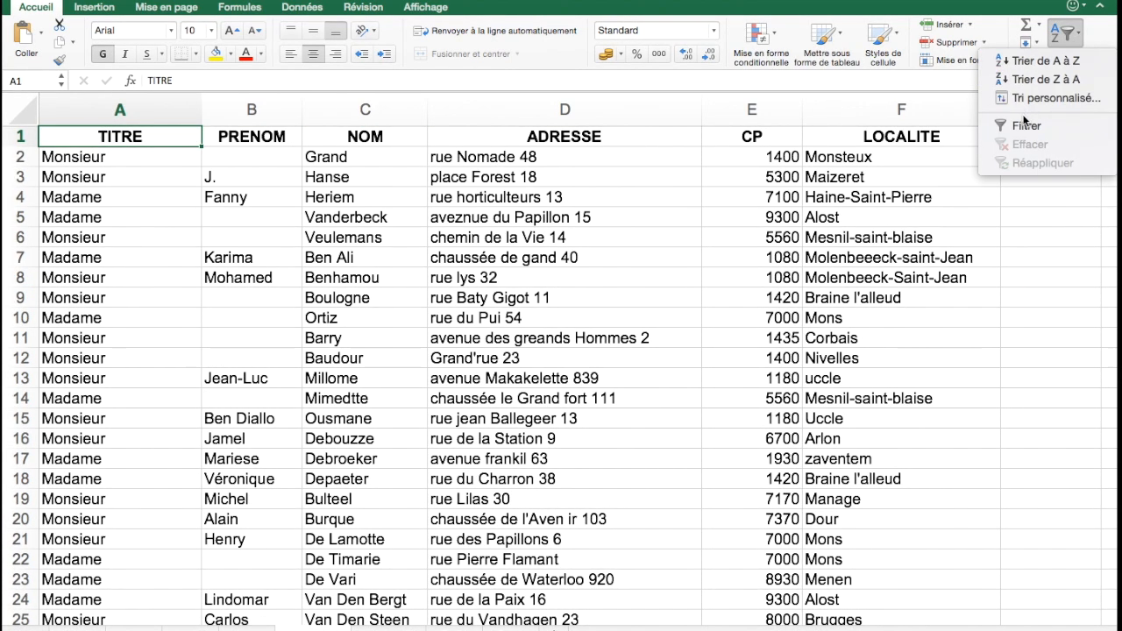
left_click(1008, 123)
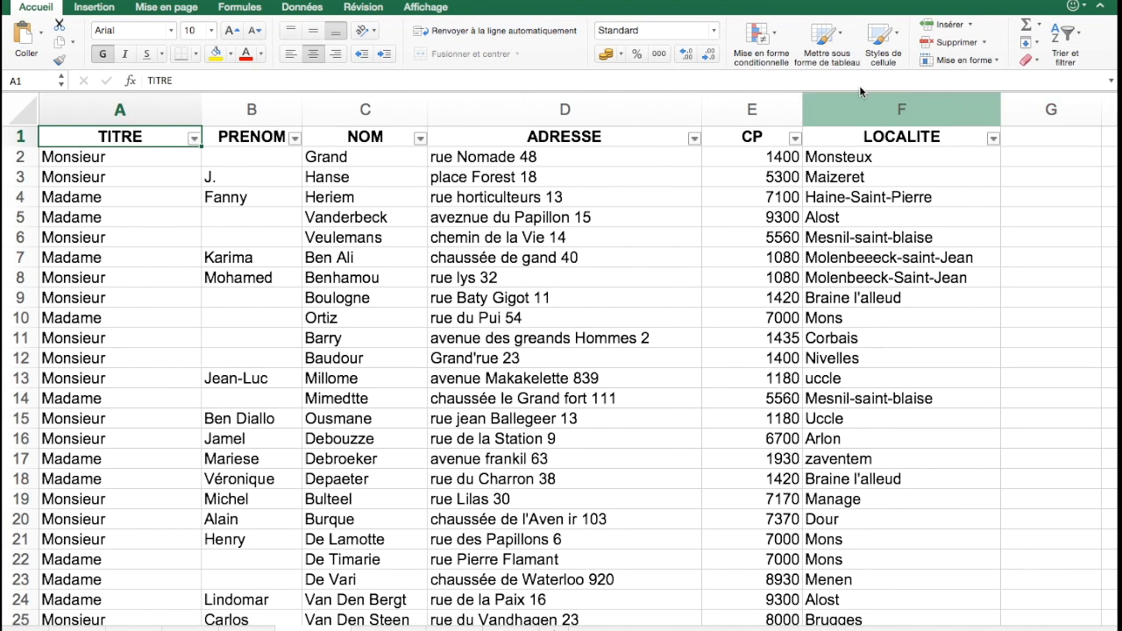
left_click(194, 137)
left_click(235, 334)
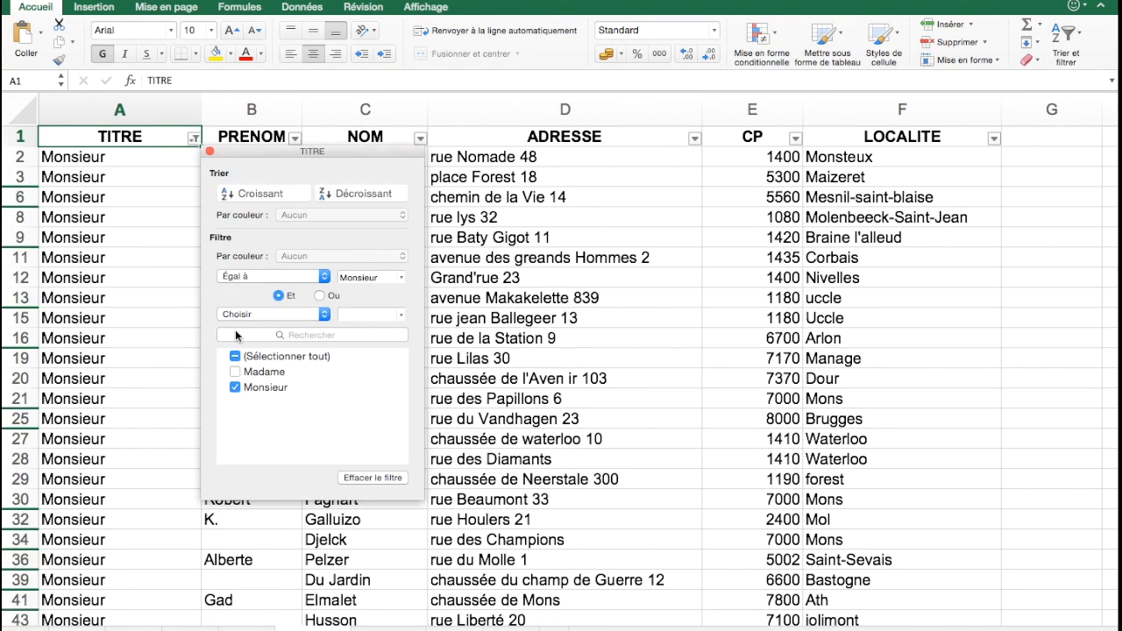
left_click(235, 387)
left_click(235, 371)
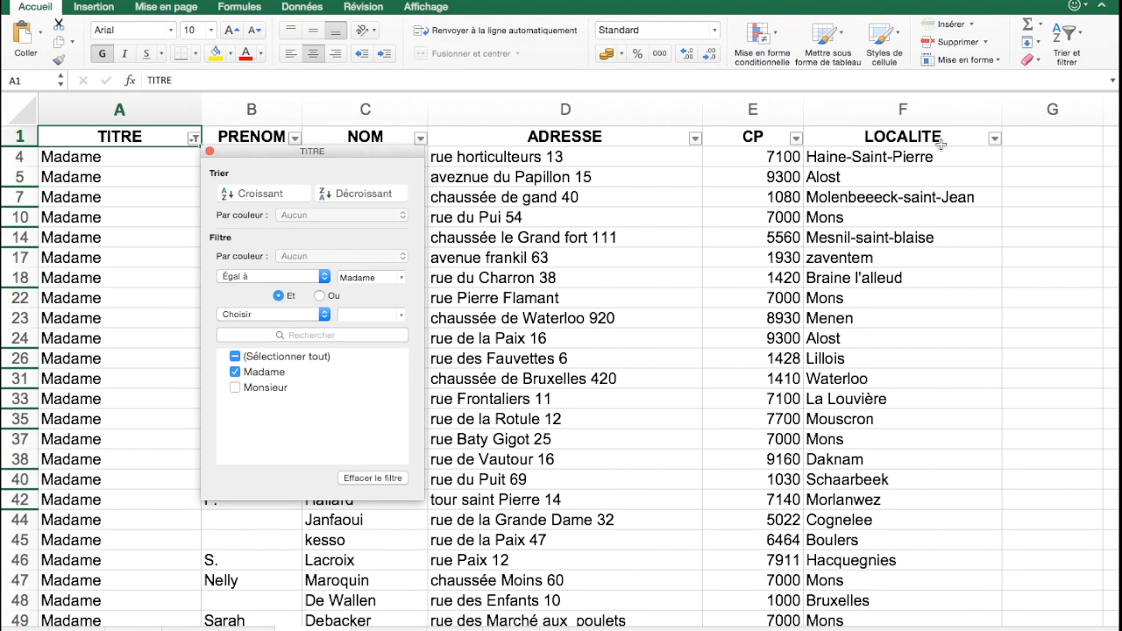
- Filter the LOCALITE column of the femme Mons sheet to show only Mons
left_click(995, 138)
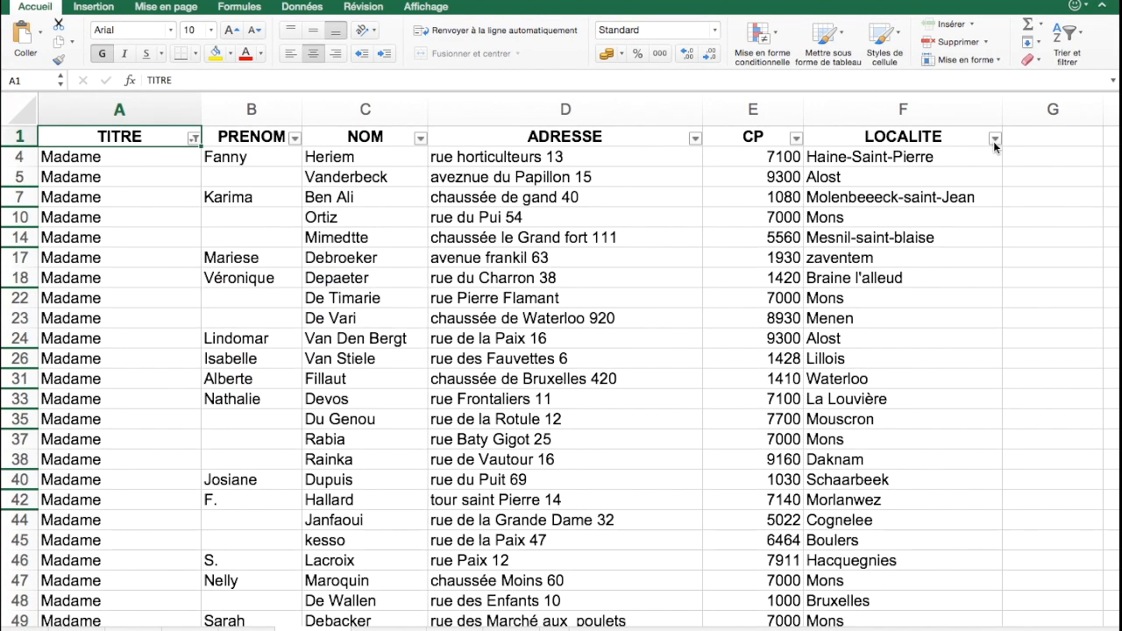
left_click(994, 139)
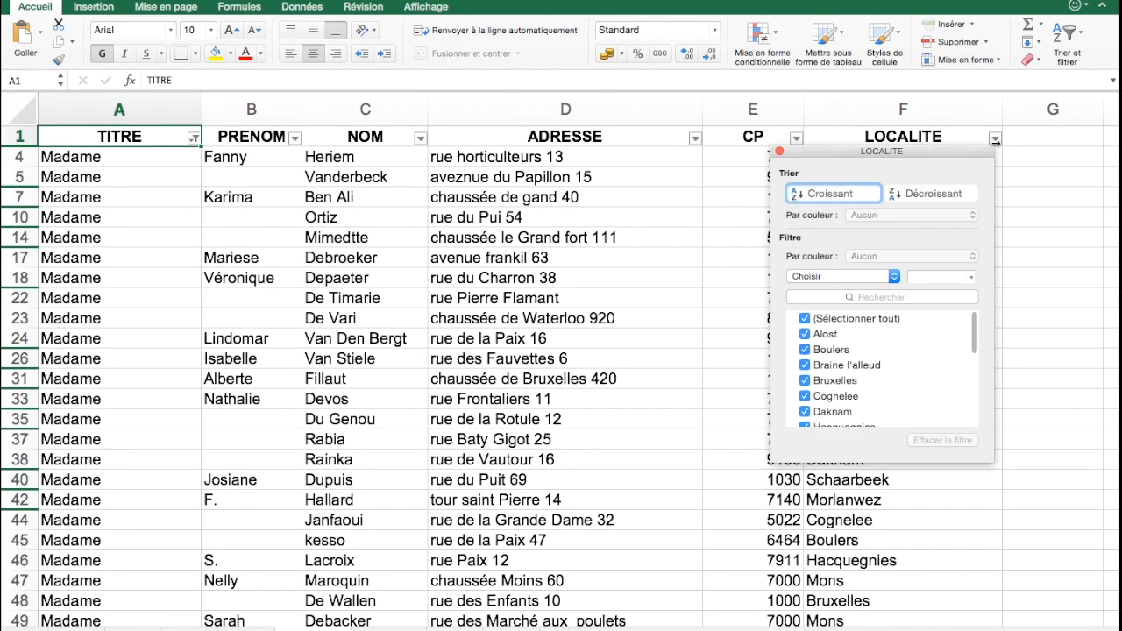
left_click(805, 319)
scroll(804, 334, "down", 5)
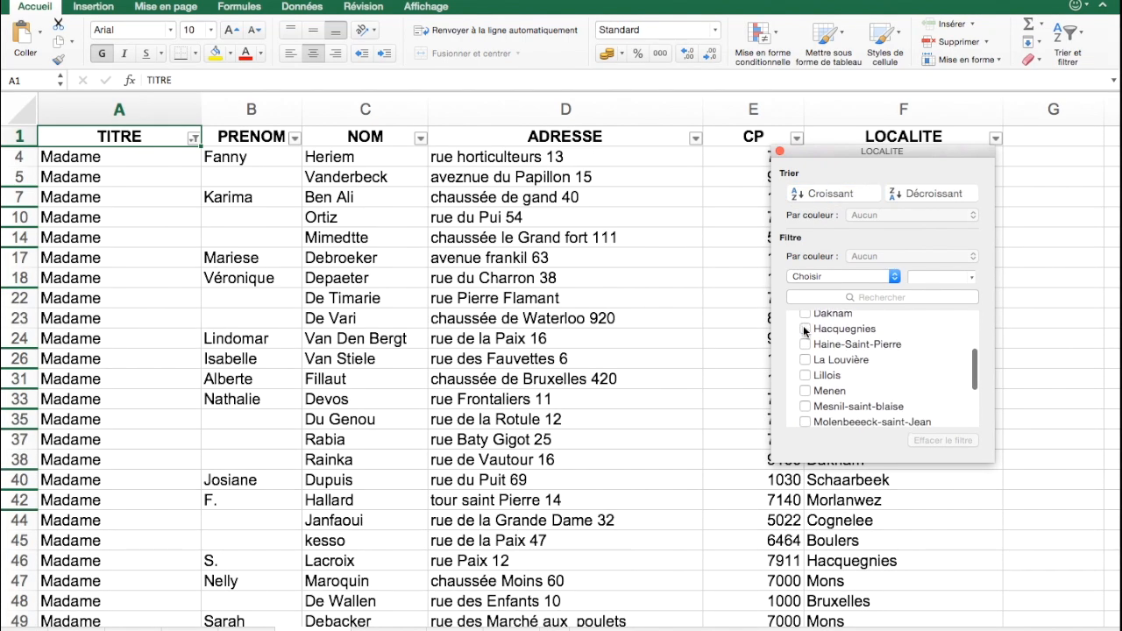
left_click(804, 395)
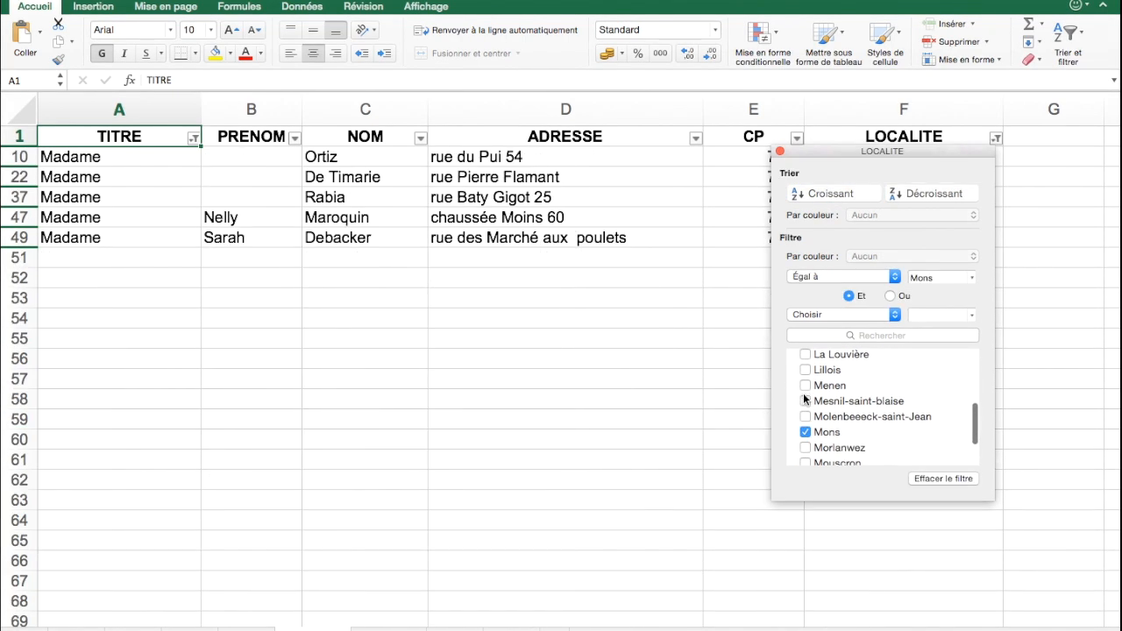
left_click(696, 487)
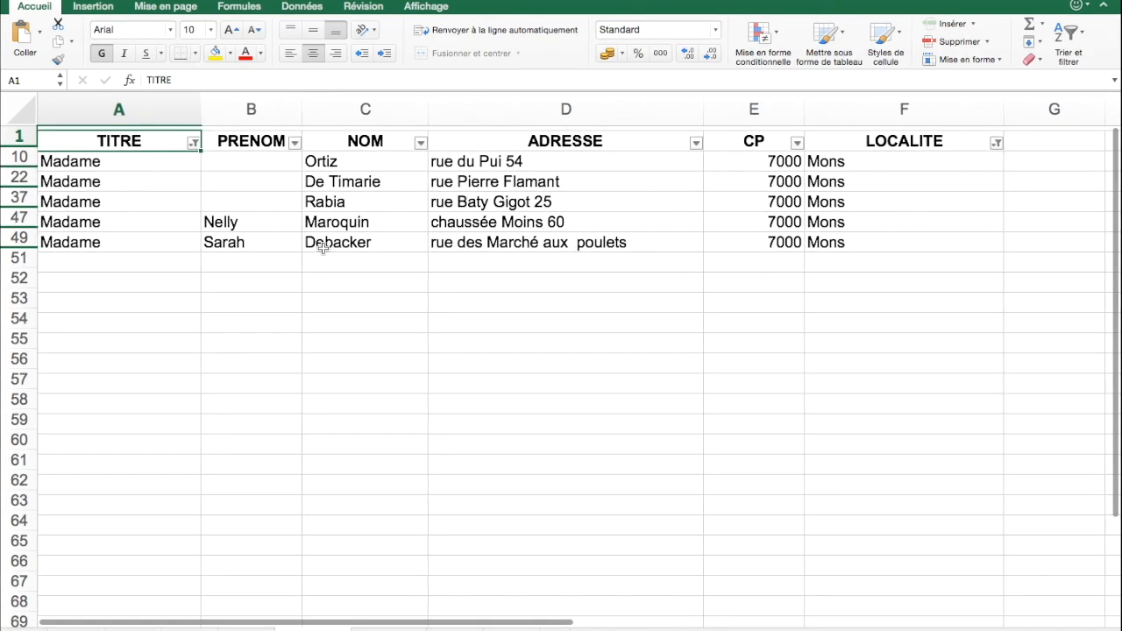
- On the Homme 1400 sheet, turn on filtering for the address list and filter the TITRE column to show only Monsieur
left_click(395, 630)
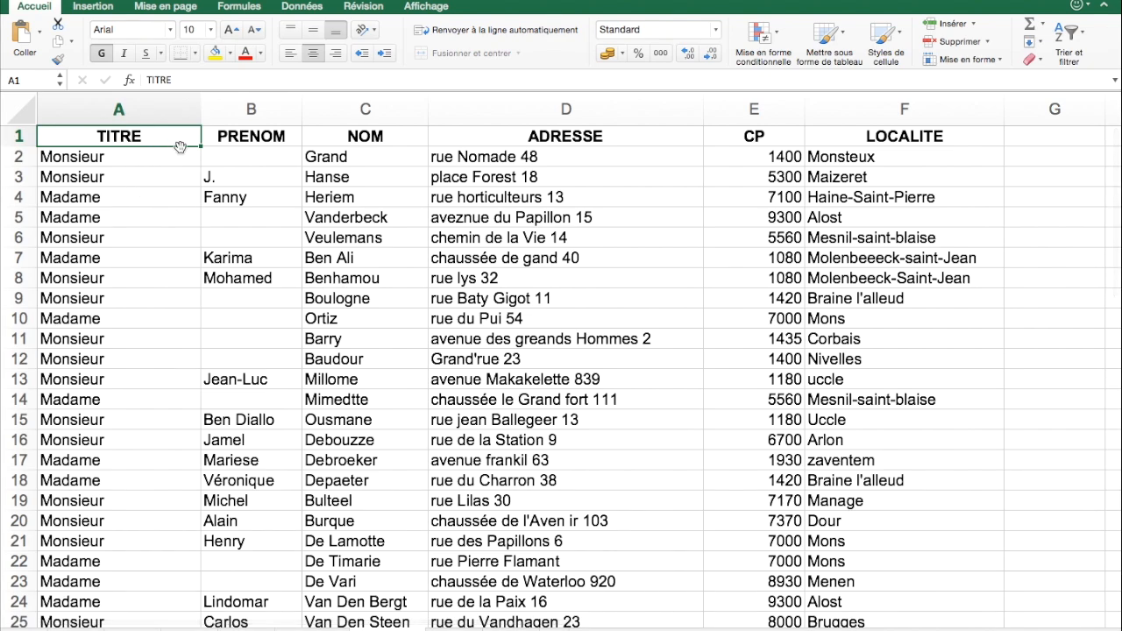
left_click(1074, 37)
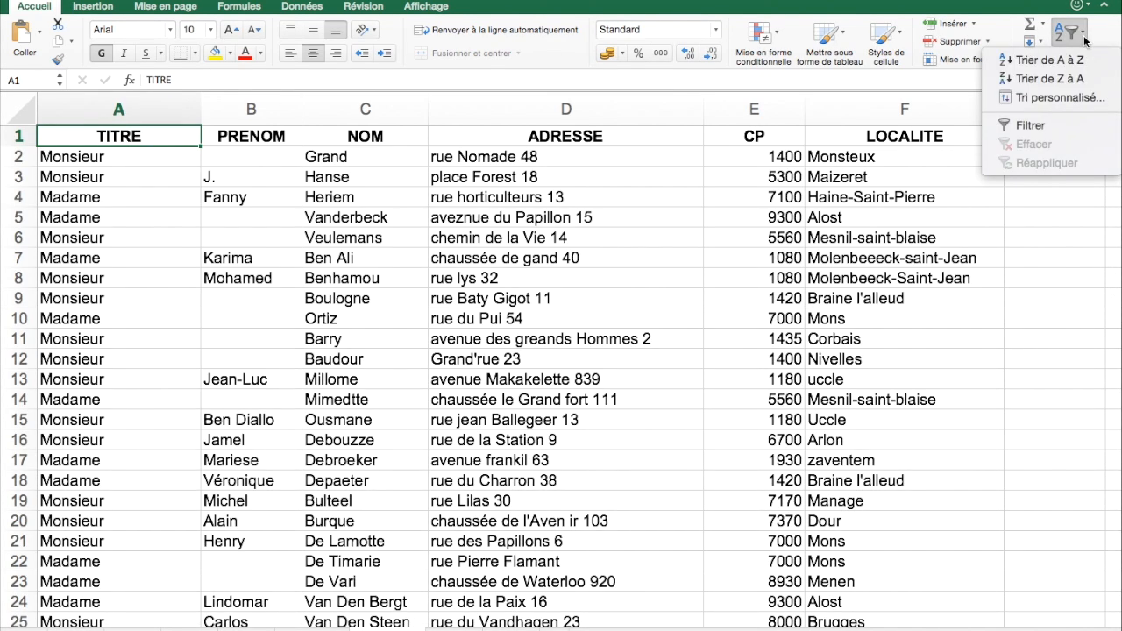
left_click(1027, 125)
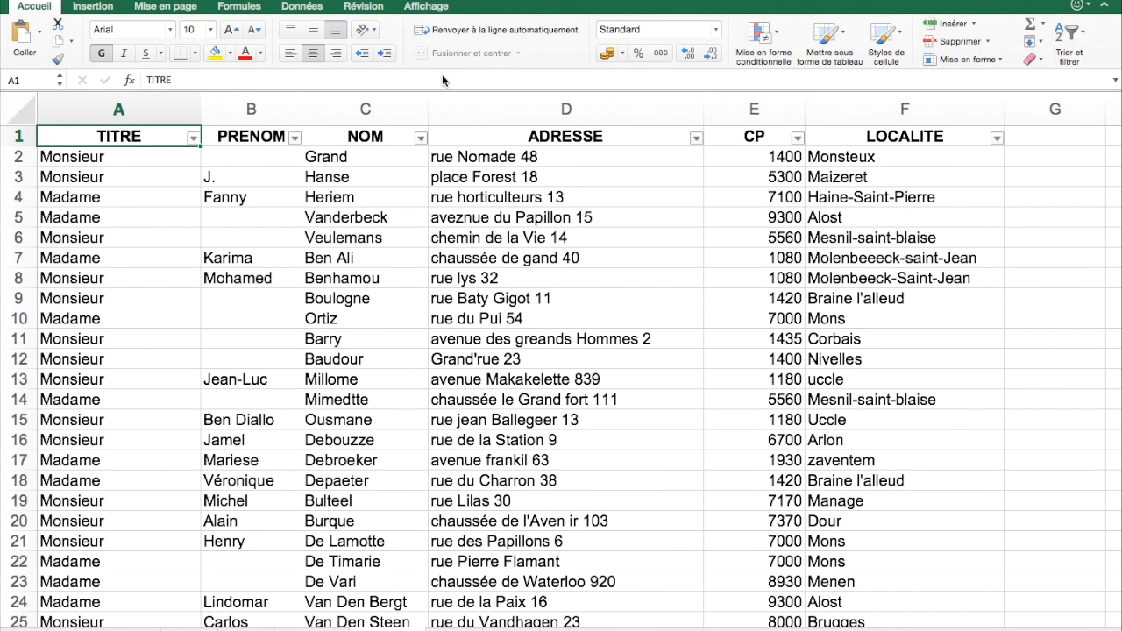
left_click(194, 140)
left_click(233, 335)
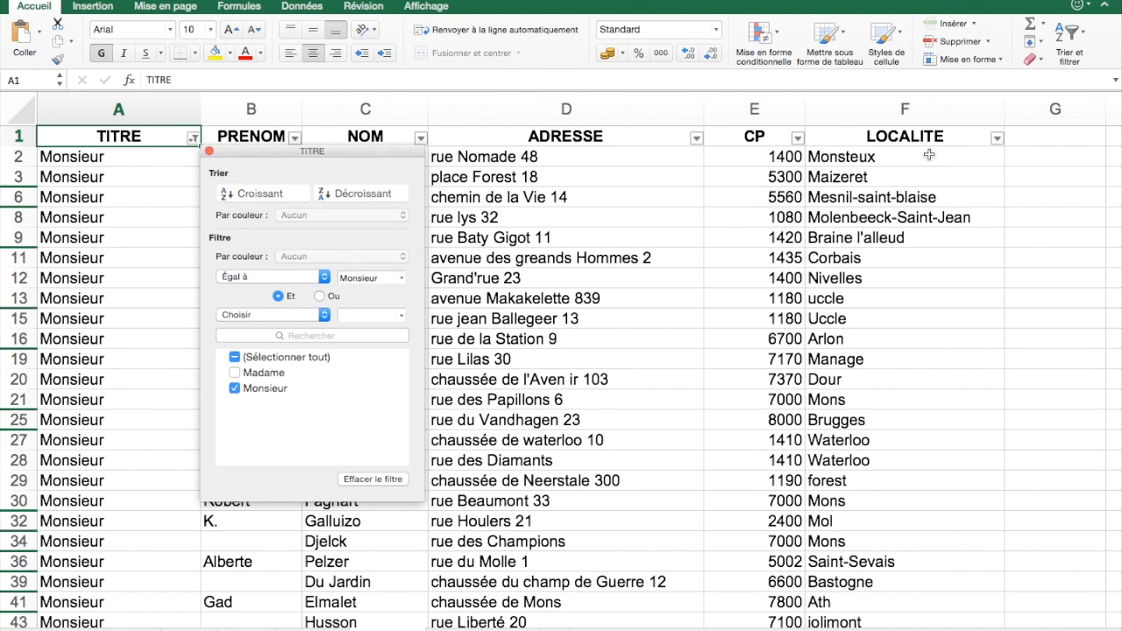
- Filter the CP column of the Homme 1400 sheet to show only postal code 1400
left_click(786, 140)
left_click(798, 139)
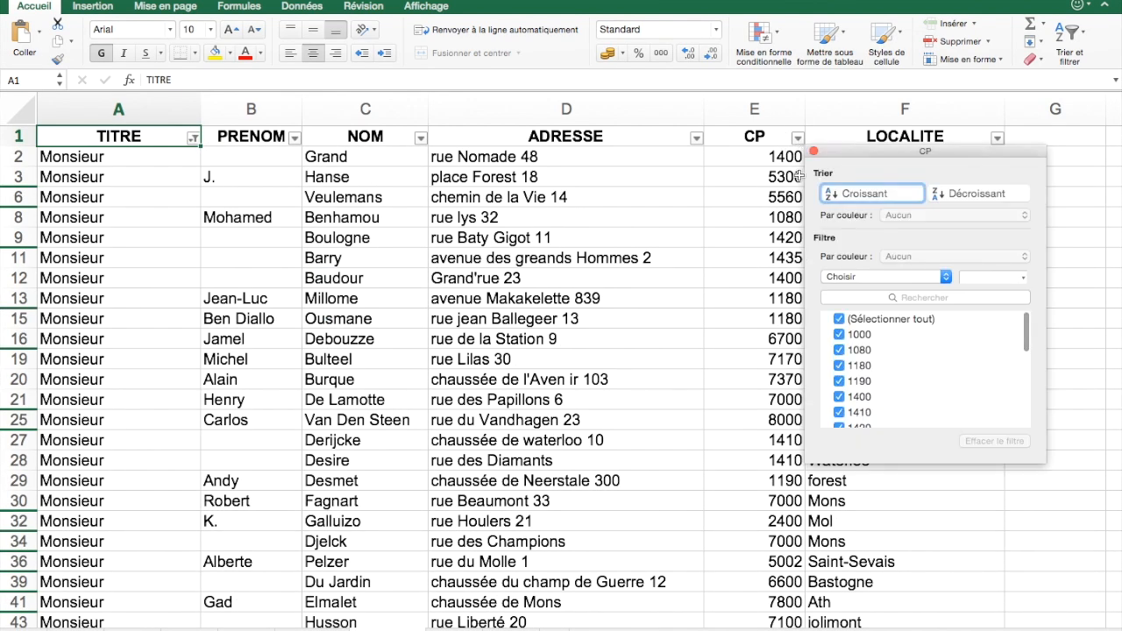
left_click(837, 321)
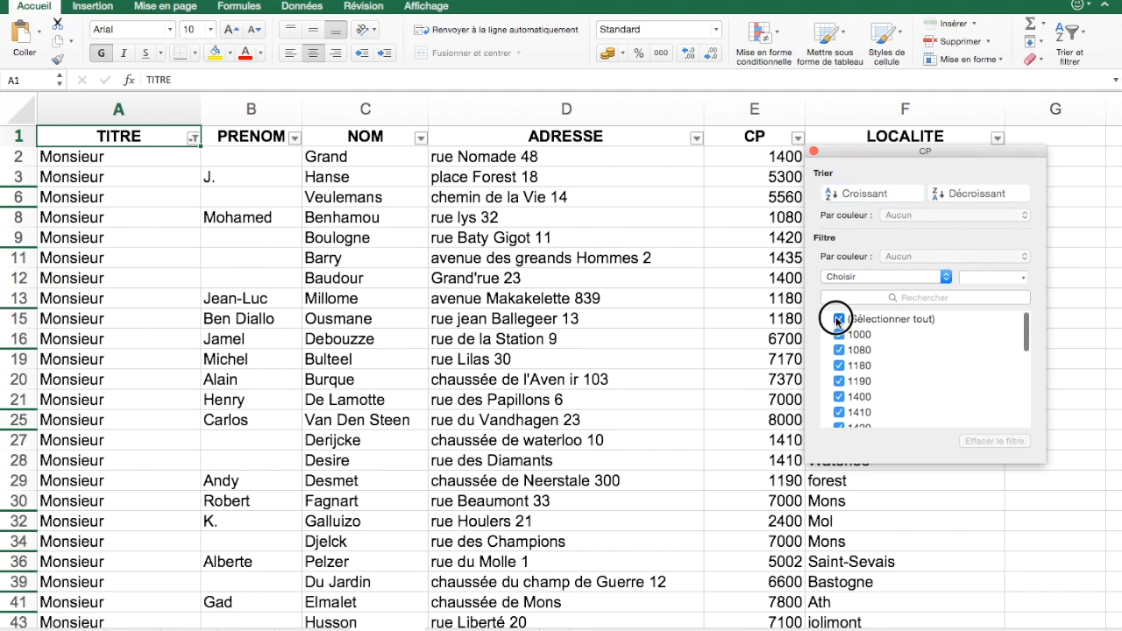
left_click(838, 399)
left_click(685, 383)
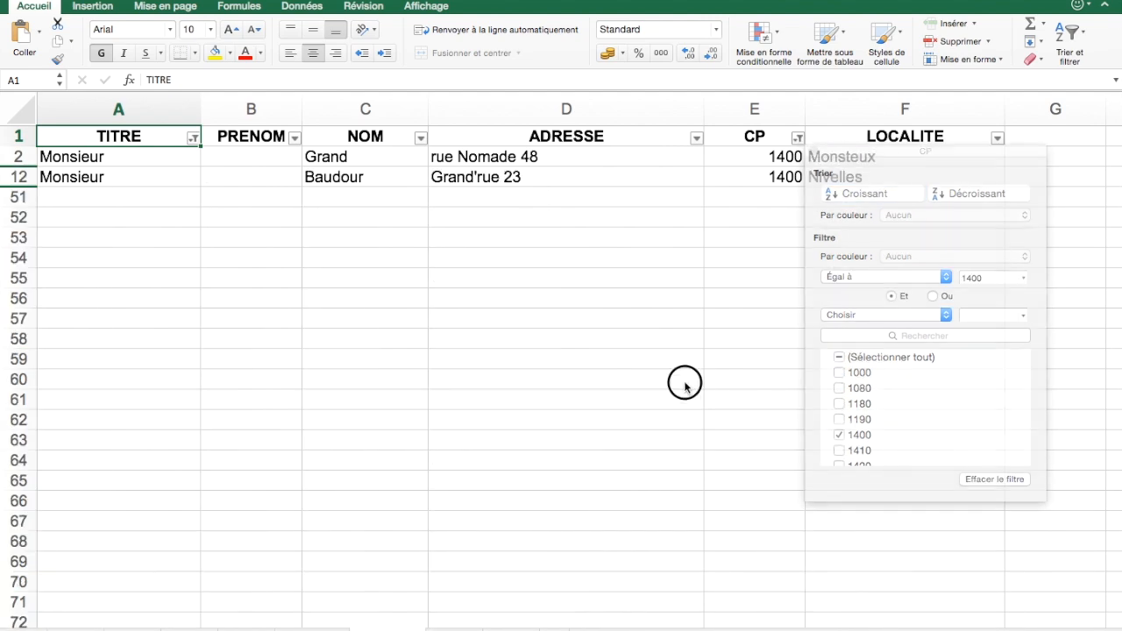